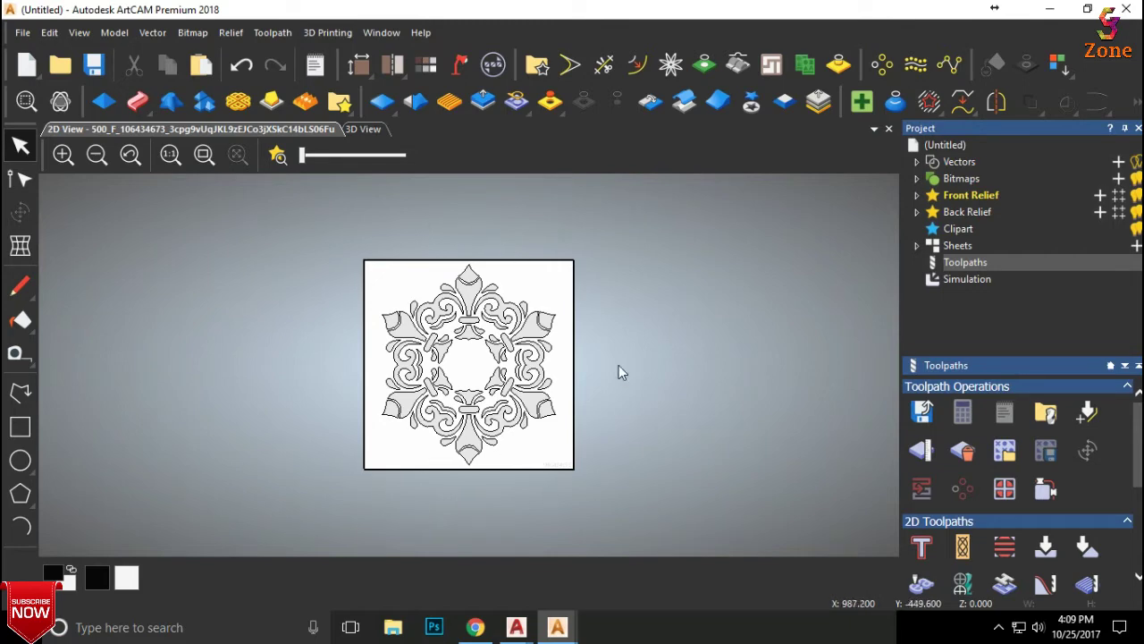
scroll(500, 308, up, 2)
scroll(500, 308, down, 2)
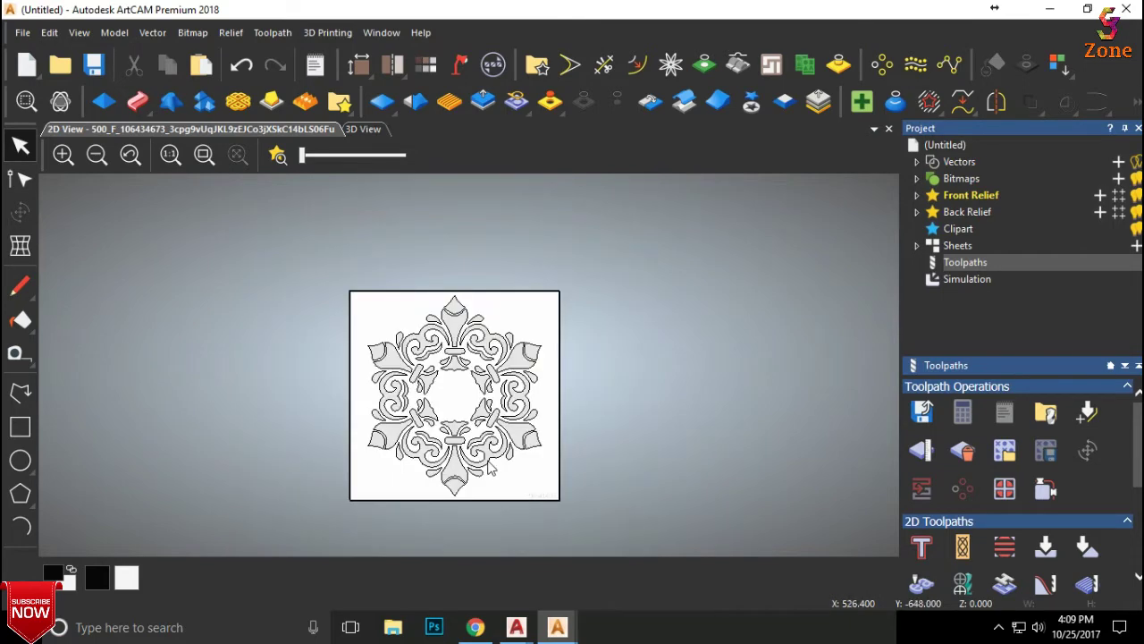
scroll(490, 459, up, 2)
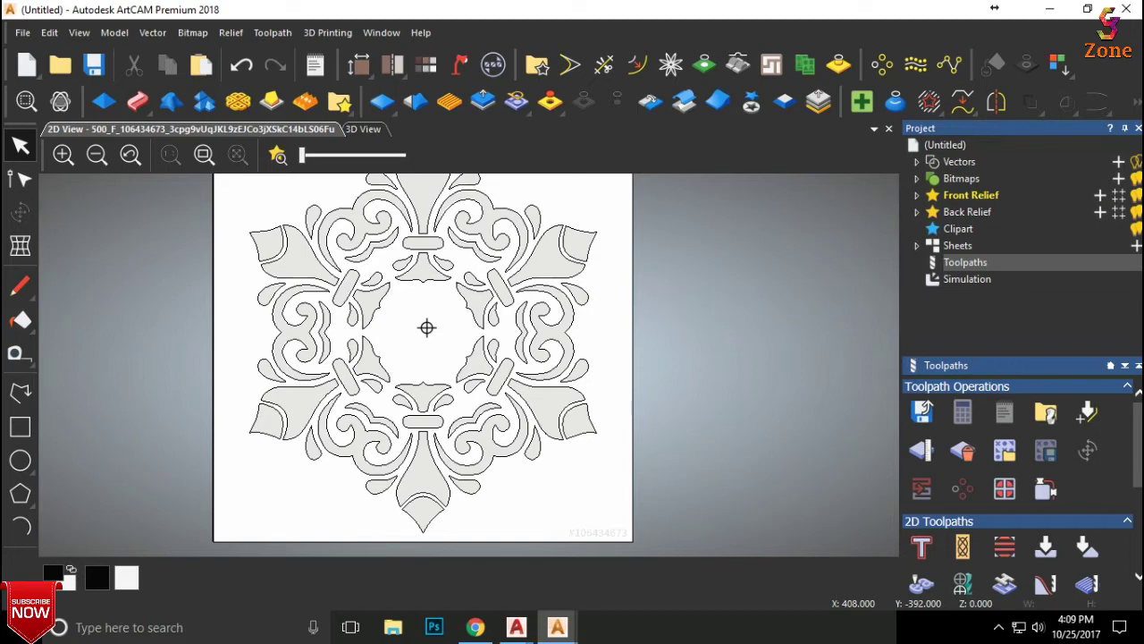
scroll(426, 327, down, 2)
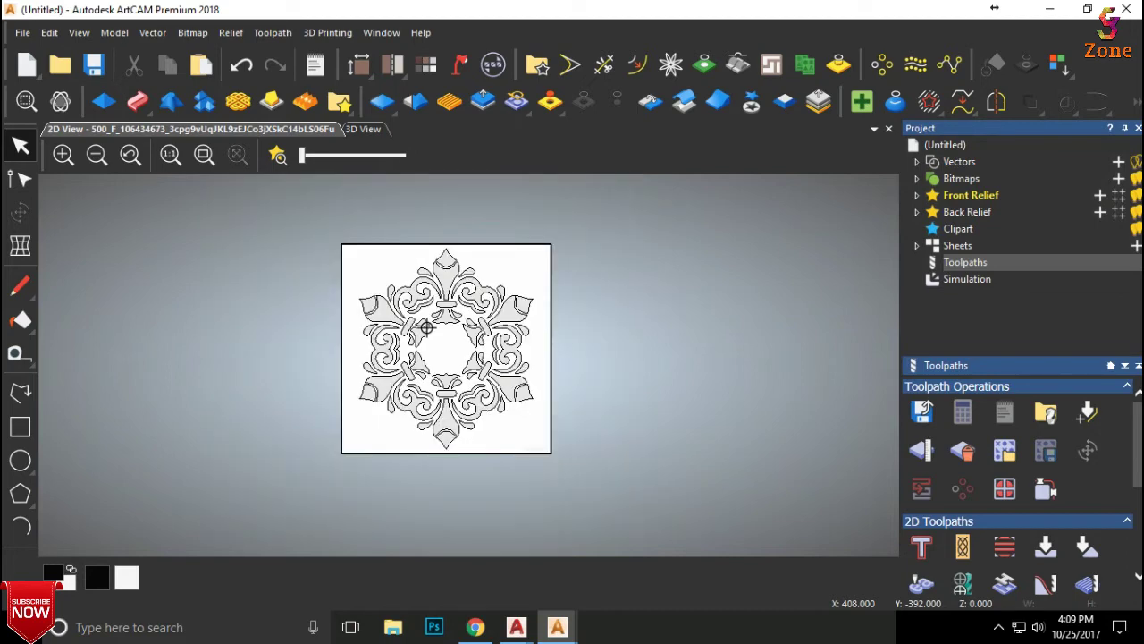
scroll(411, 327, up, 2)
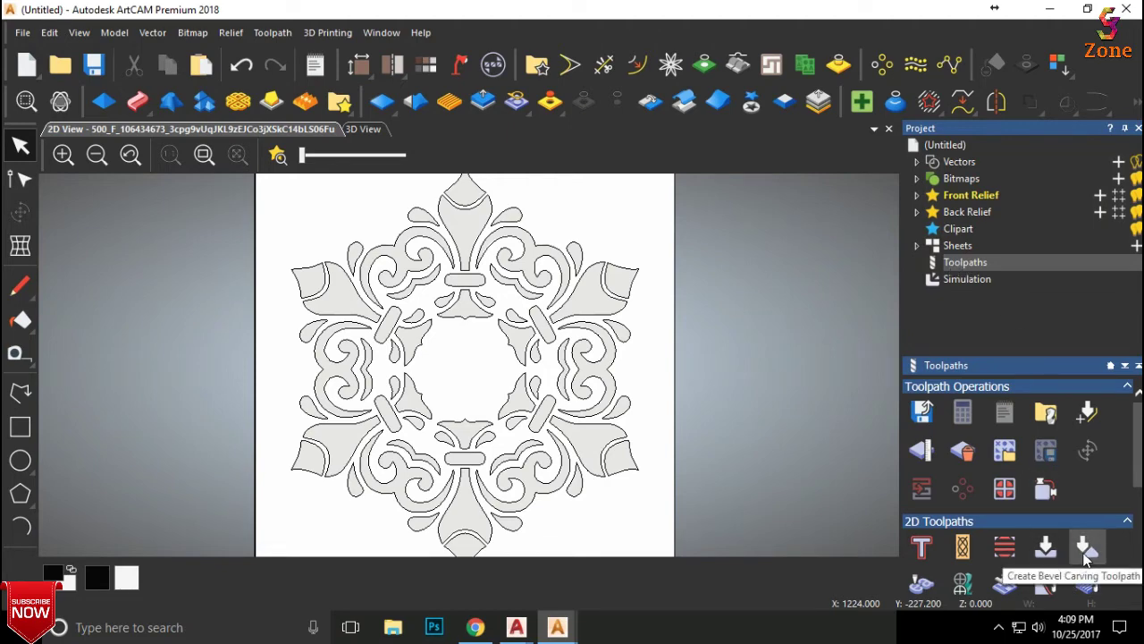
Start a bevel carving toolpath and select all vectors of the ornament, including the topmost tip, without the outer frame.
click(1086, 555)
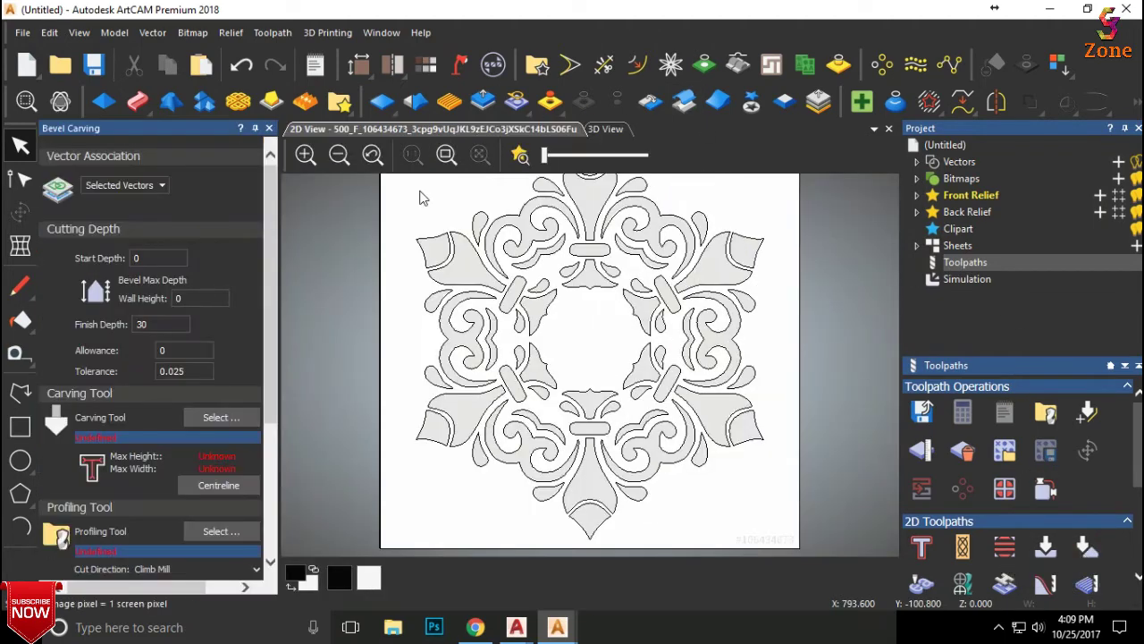
click(446, 154)
scroll(572, 338, up, 2)
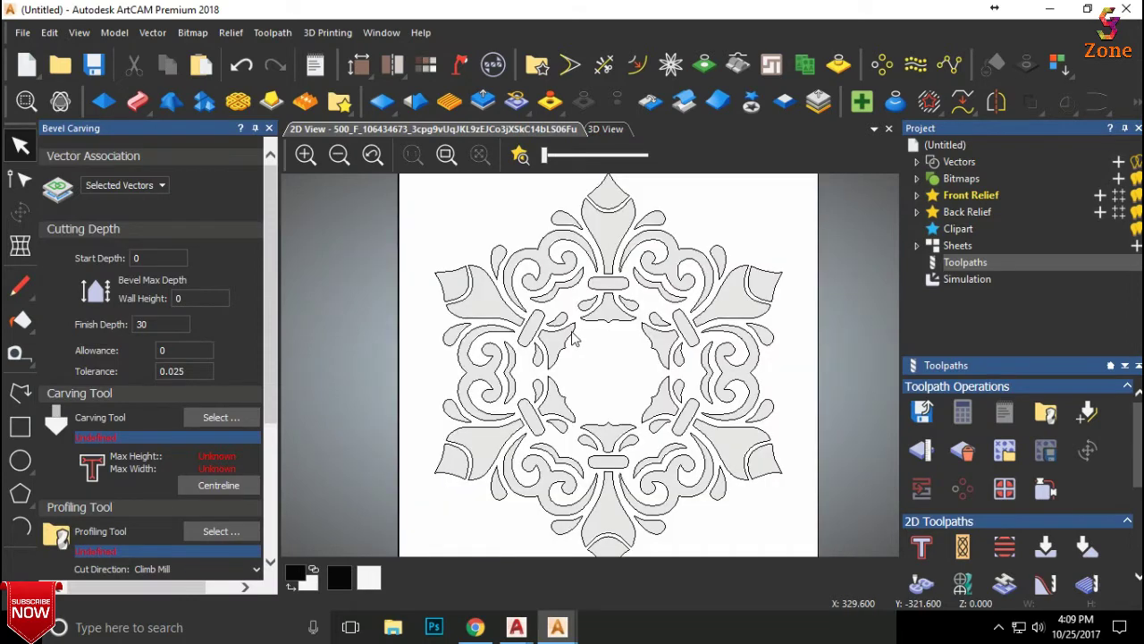
scroll(498, 297, down, 2)
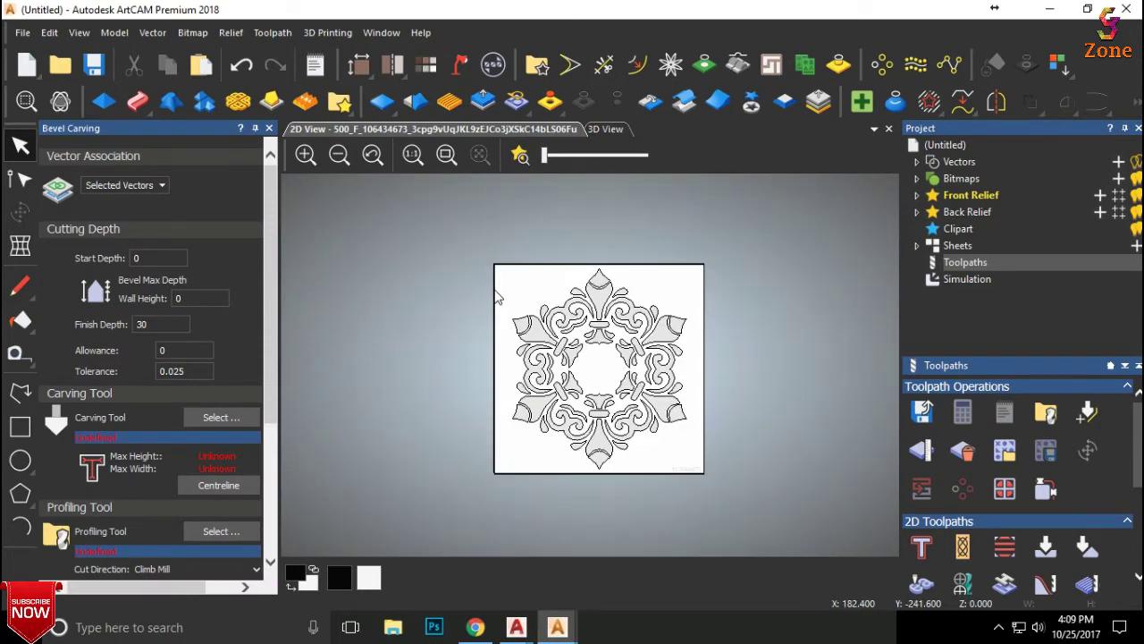
click(524, 284)
drag(503, 274, 702, 475)
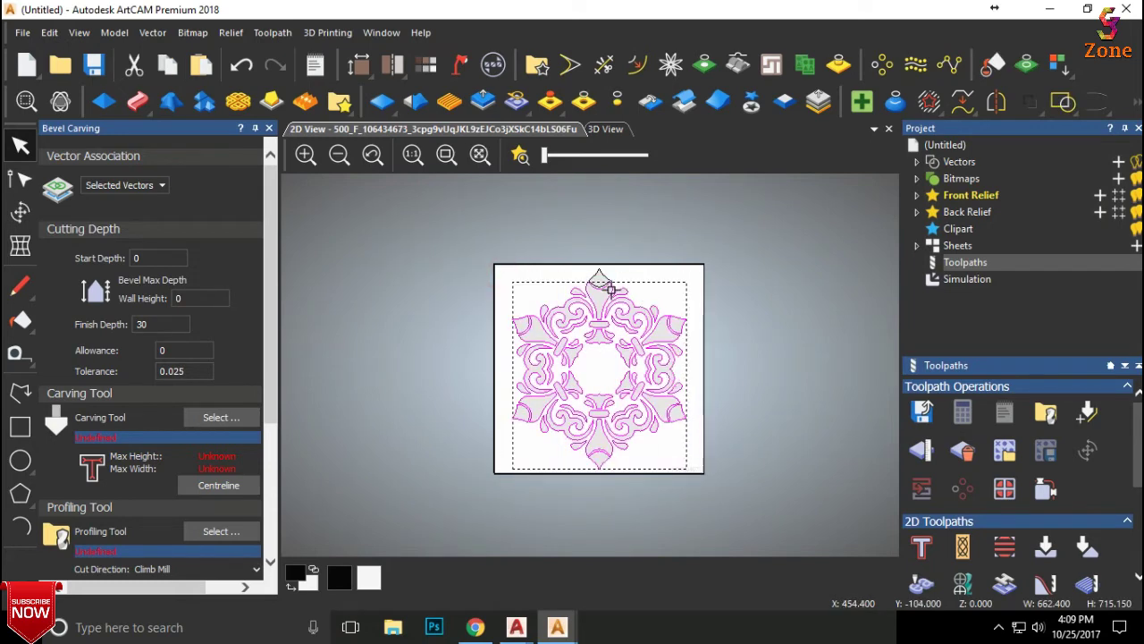
shift+click(597, 272)
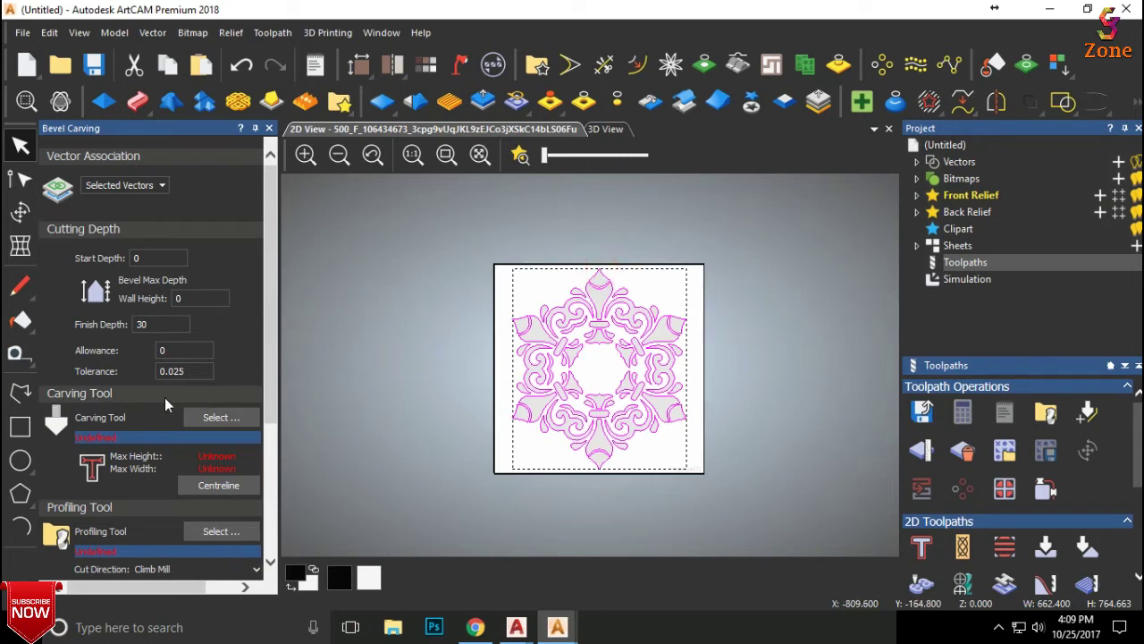
Choose the V-Bit 32 mm 90 degree from the V-Carving group as the carving tool.
click(212, 418)
scroll(445, 369, down, 1)
scroll(444, 369, down, 3)
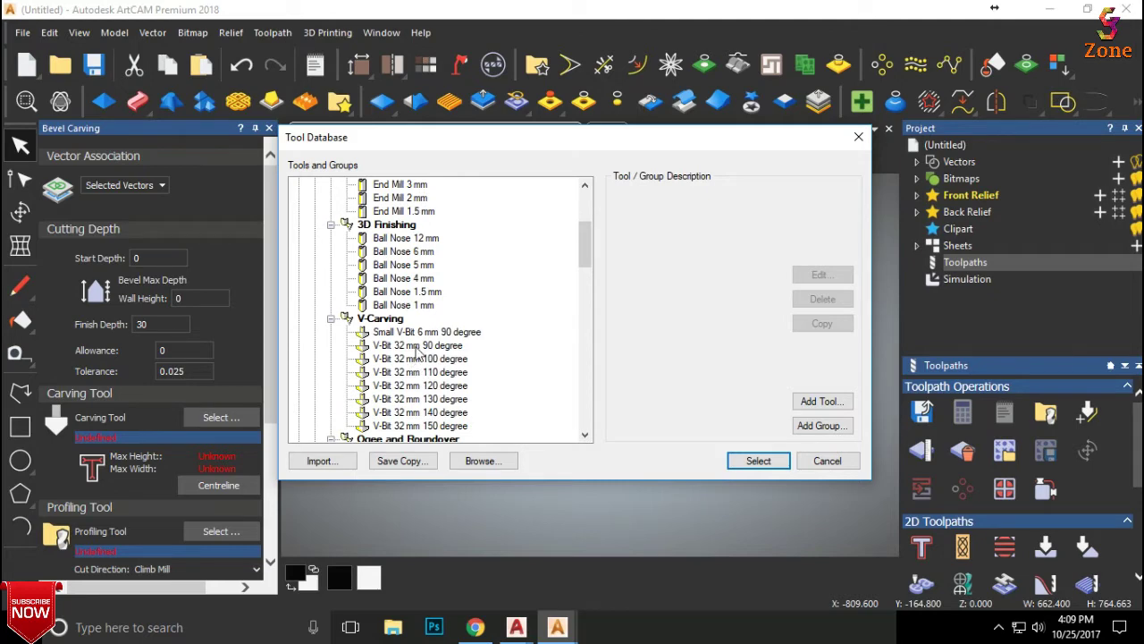
click(416, 346)
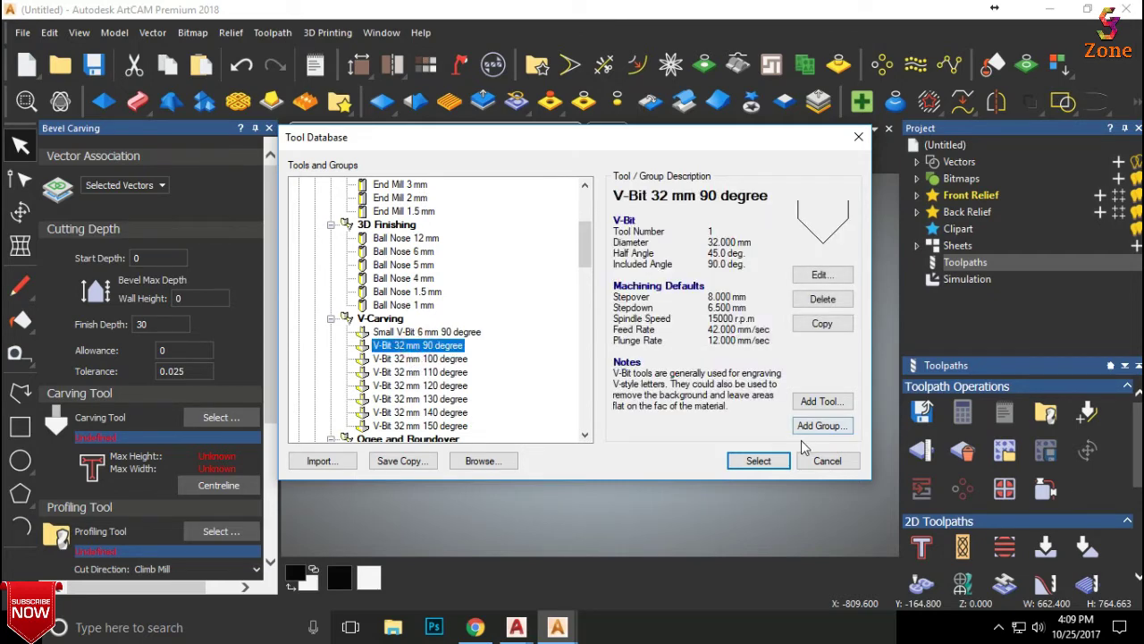
click(756, 460)
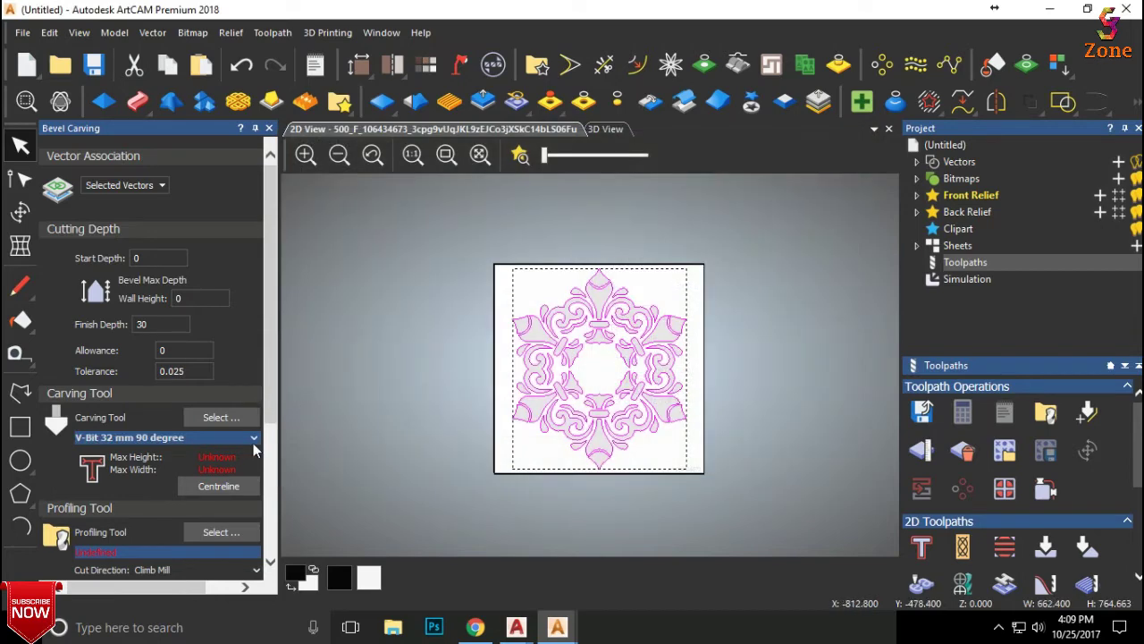
Set the carving tool's feed rate to 150 mm/sec and its plunge rate to 100 mm/sec.
scroll(253, 442, down, 2)
click(239, 376)
scroll(218, 372, down, 4)
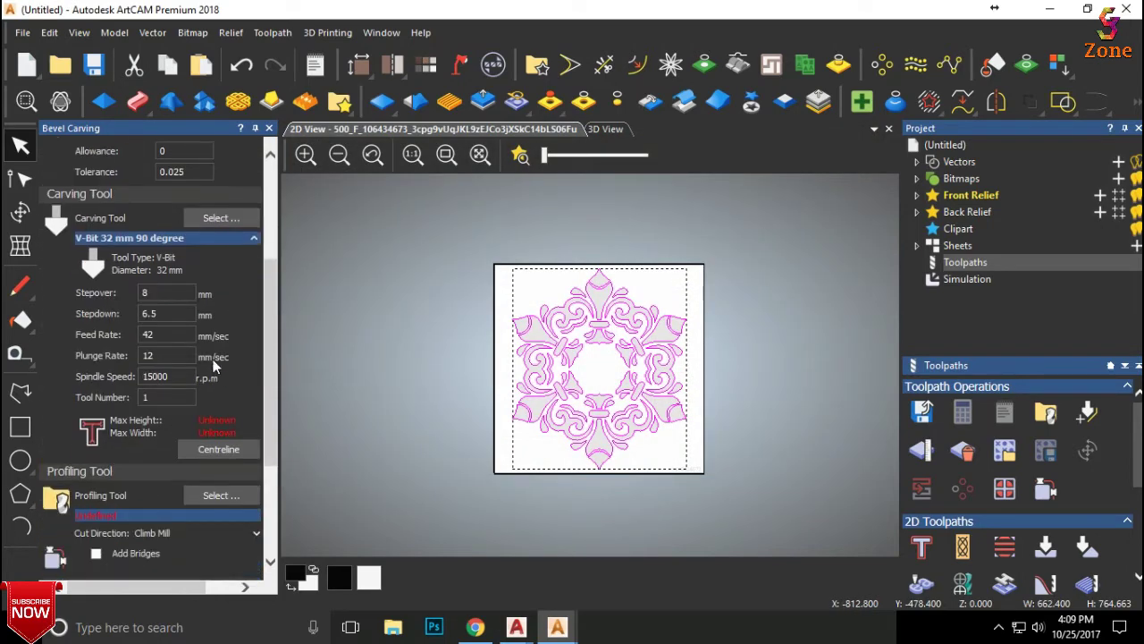
double_click(166, 334)
text(150)
double_click(147, 356)
text(100)
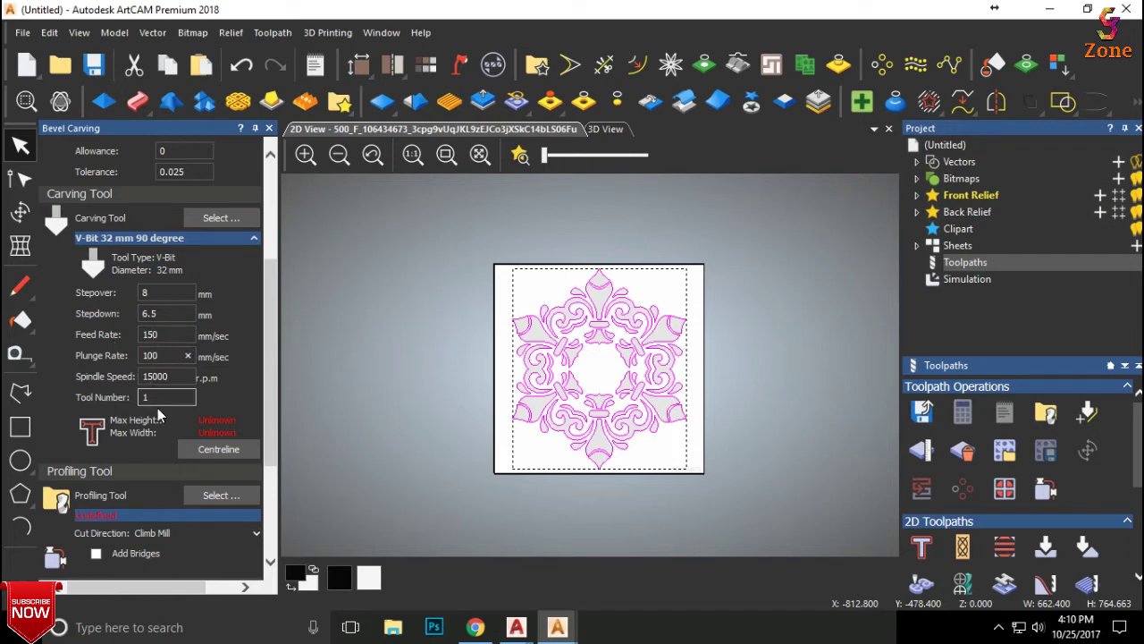
click(163, 399)
Calculate the centreline for the selected vectors and inspect the resulting lines across the ornament.
click(213, 450)
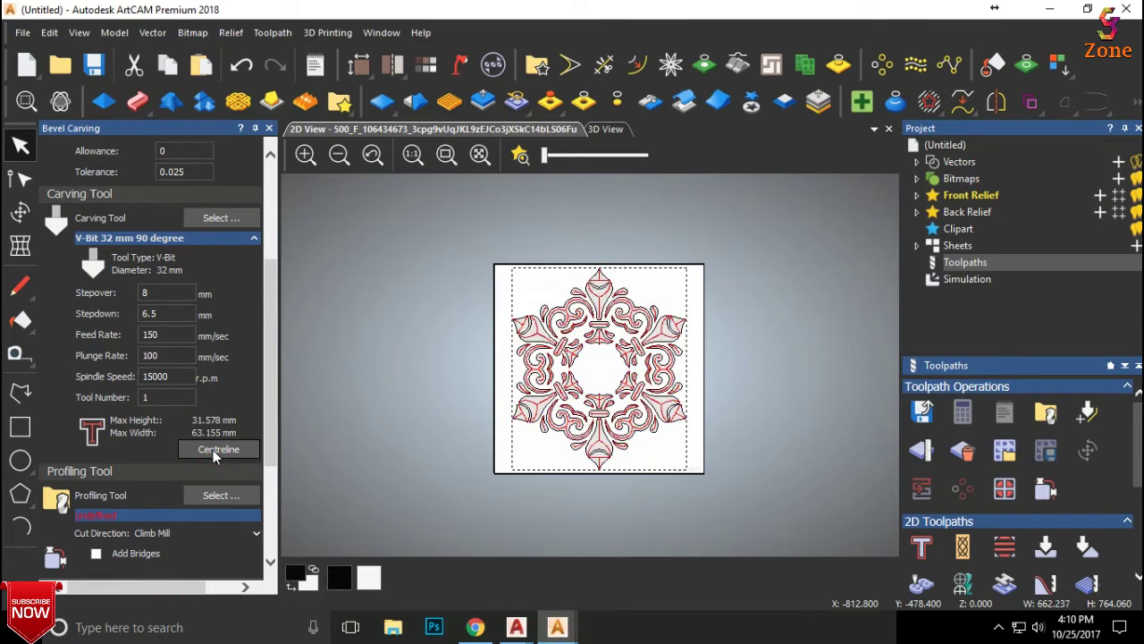
scroll(481, 303, up, 4)
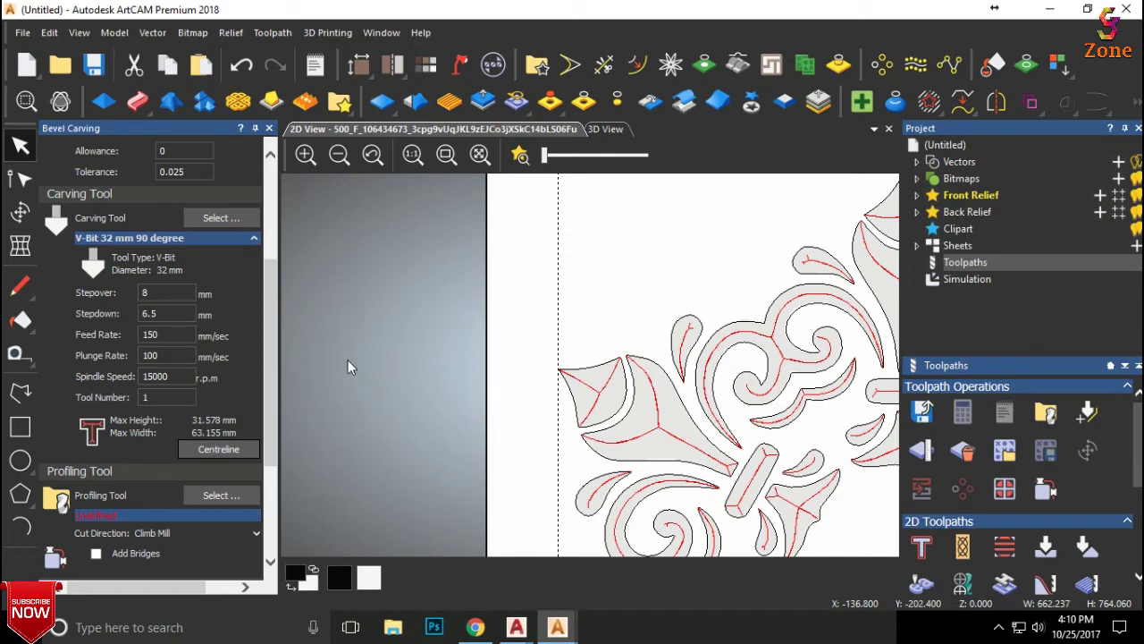
scroll(642, 399, down, 3)
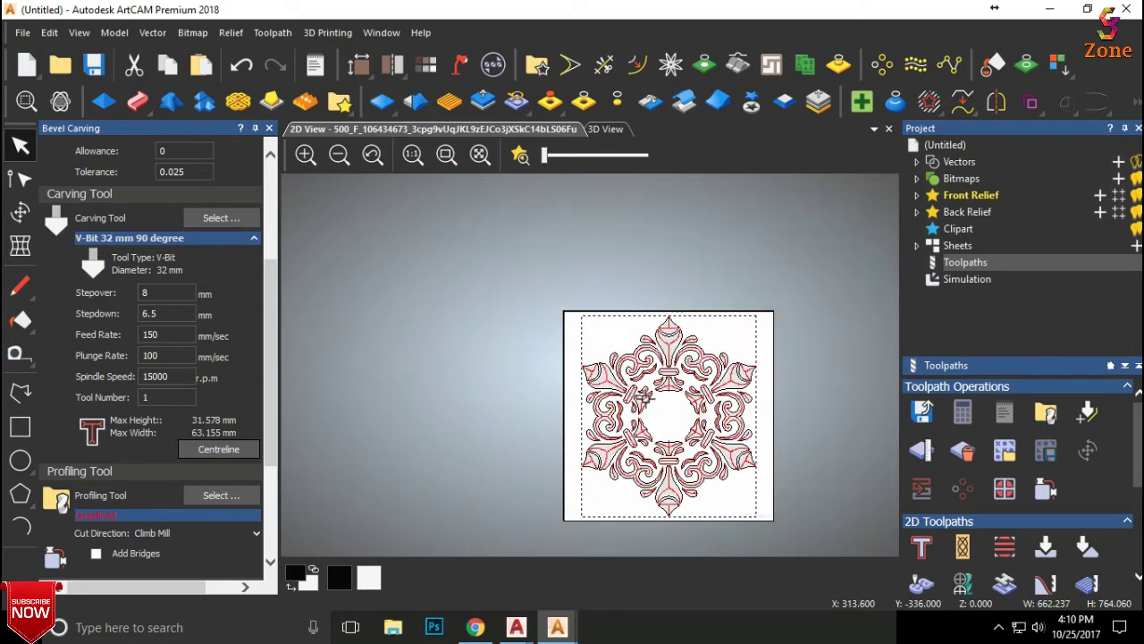
scroll(641, 399, up, 3)
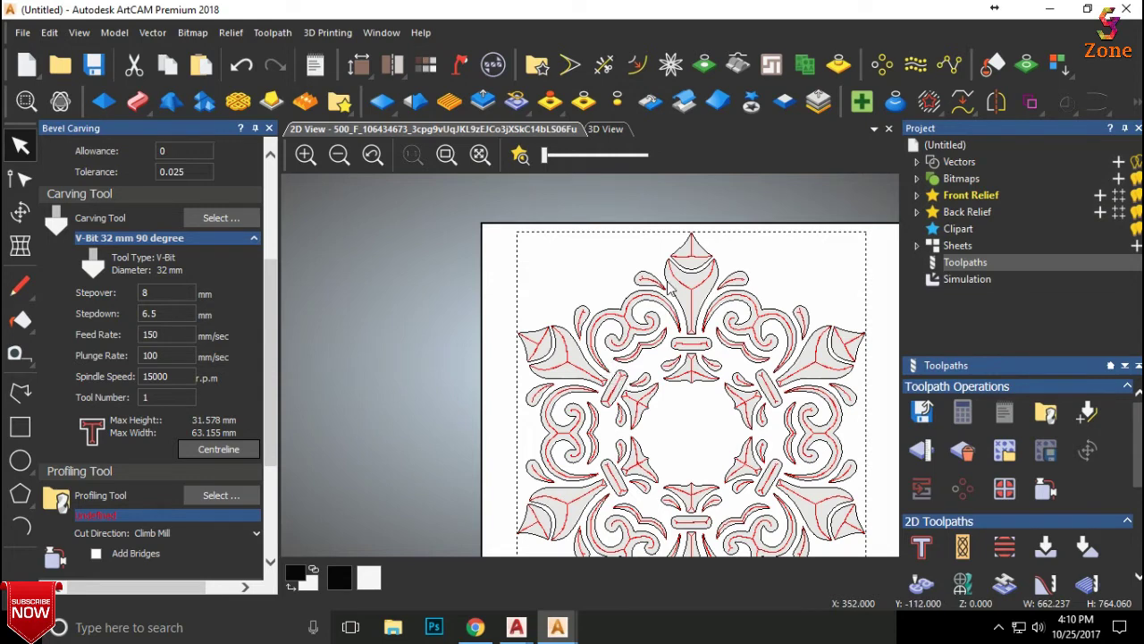
scroll(507, 376, up, 5)
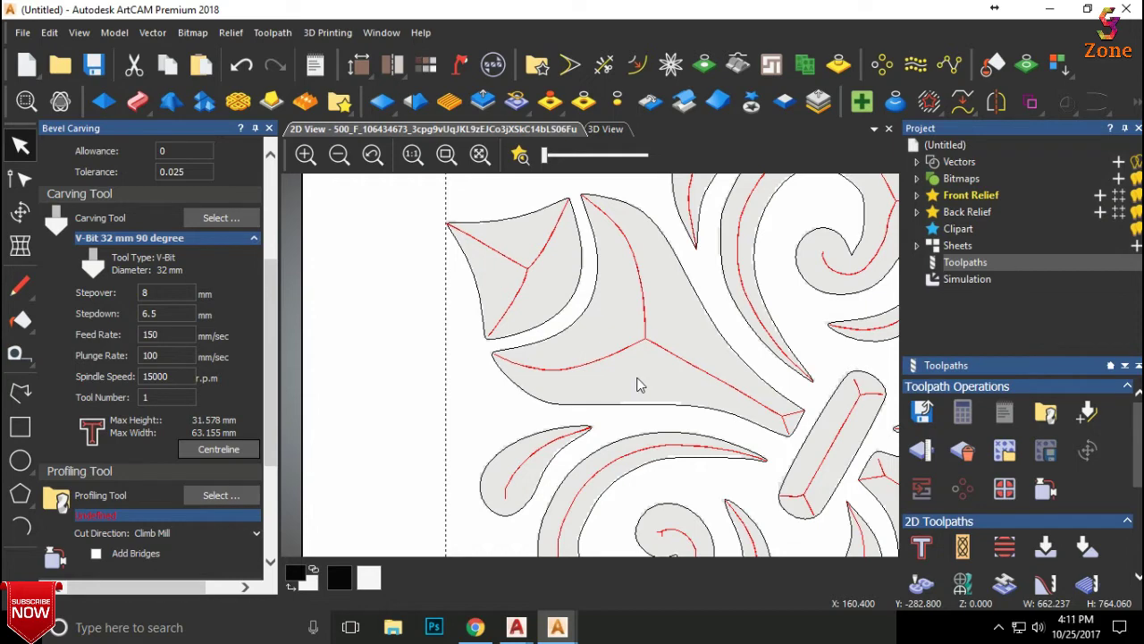
scroll(505, 350, down, 3)
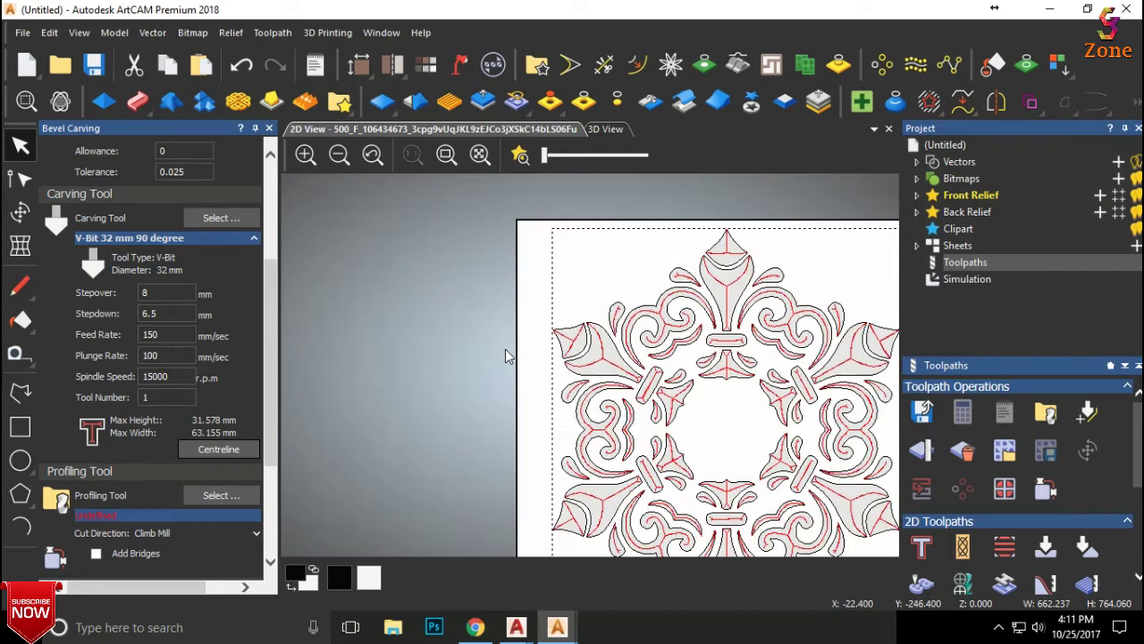
scroll(733, 375, down, 2)
scroll(716, 409, up, 2)
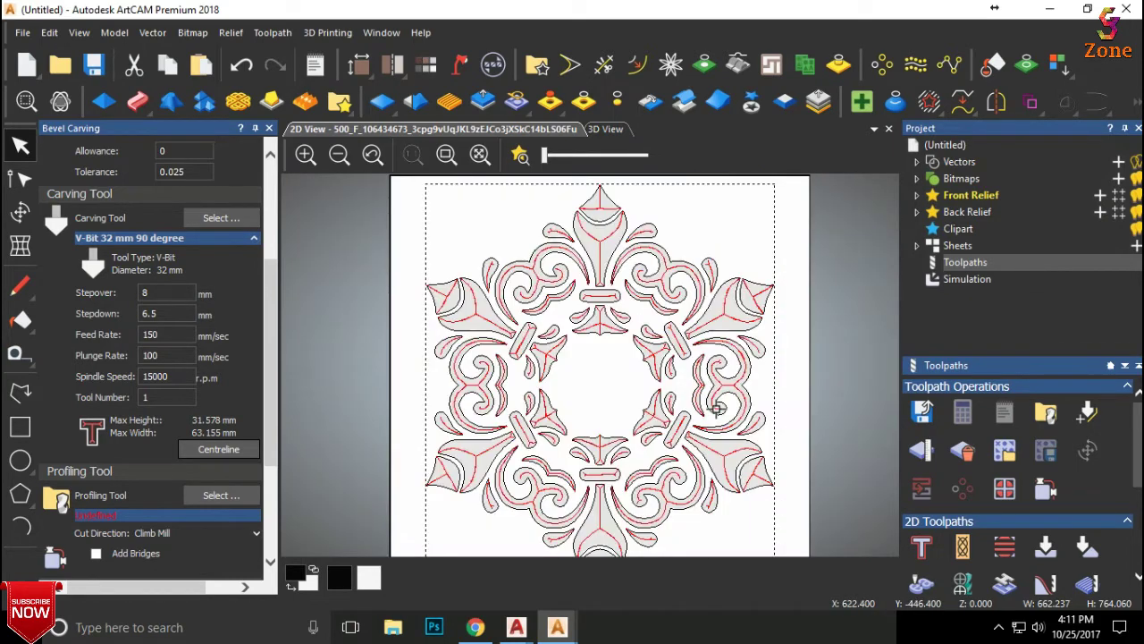
Choose the End Mill 6 mm for wood or plastic as the profiling tool.
scroll(222, 386, down, 1)
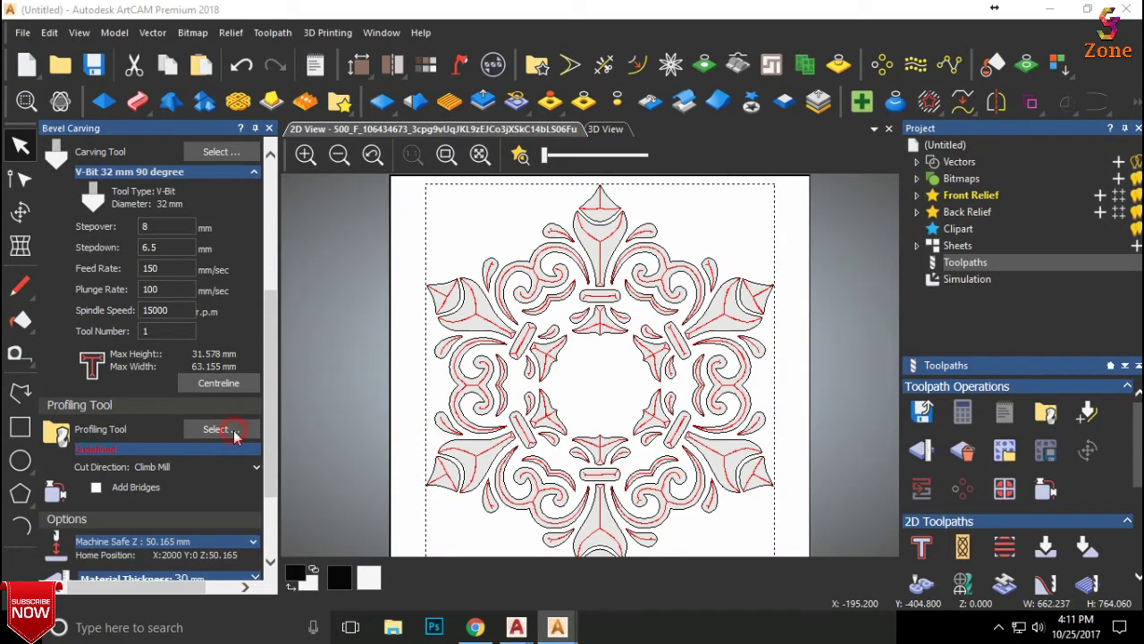
click(233, 430)
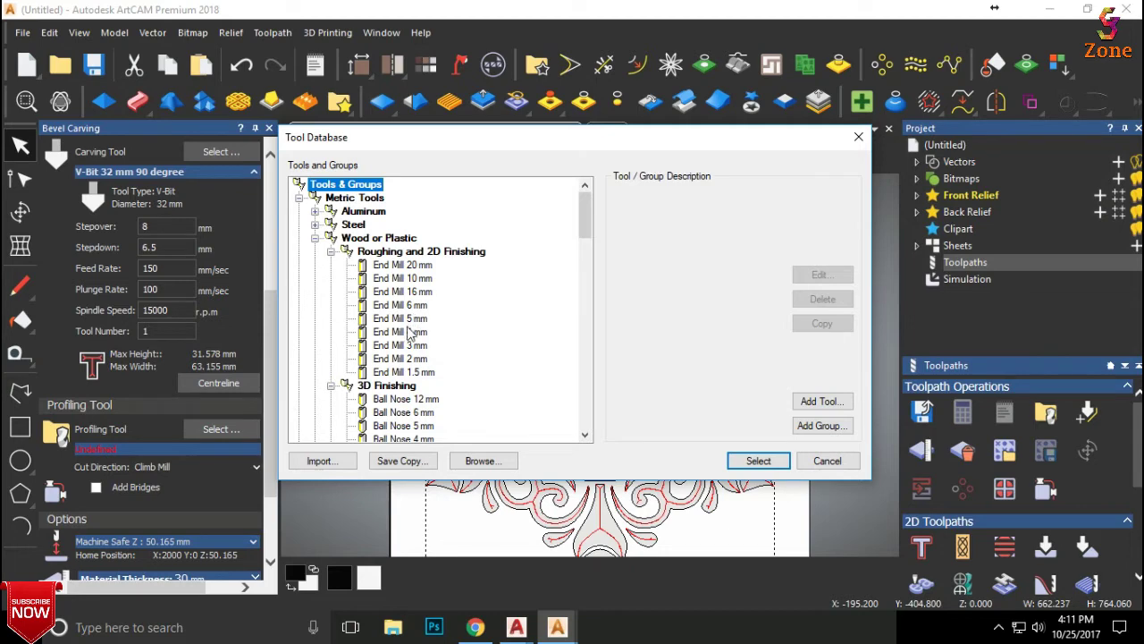
click(410, 305)
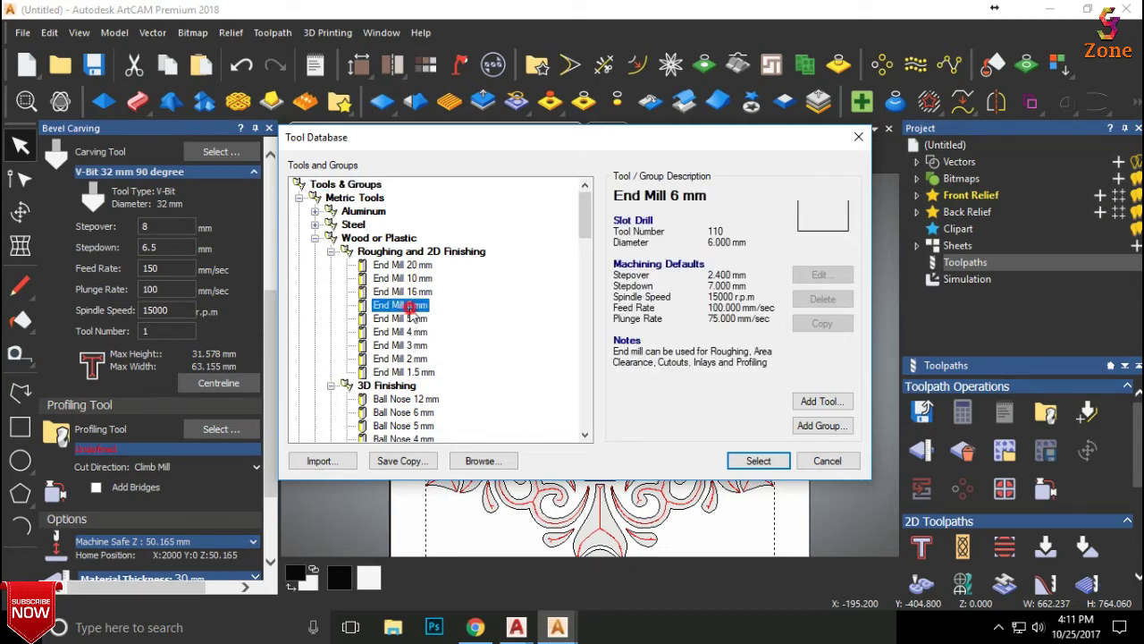
click(758, 460)
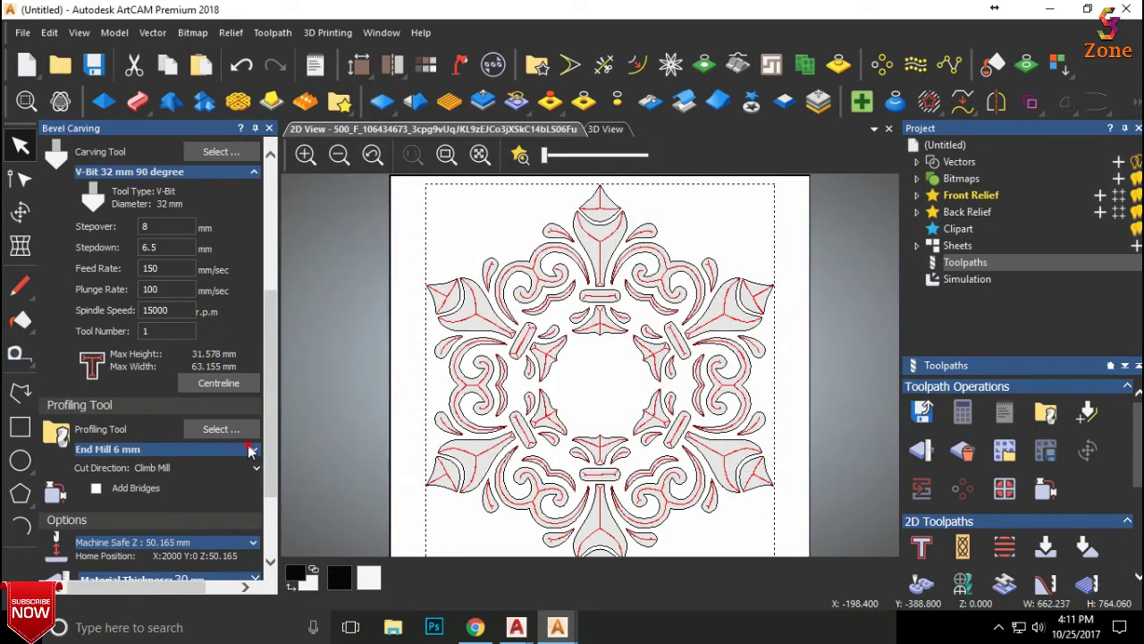
Set the stepover of the 6 mm profiling end mill to 3 mm.
click(254, 449)
scroll(257, 344, down, 2)
click(192, 393)
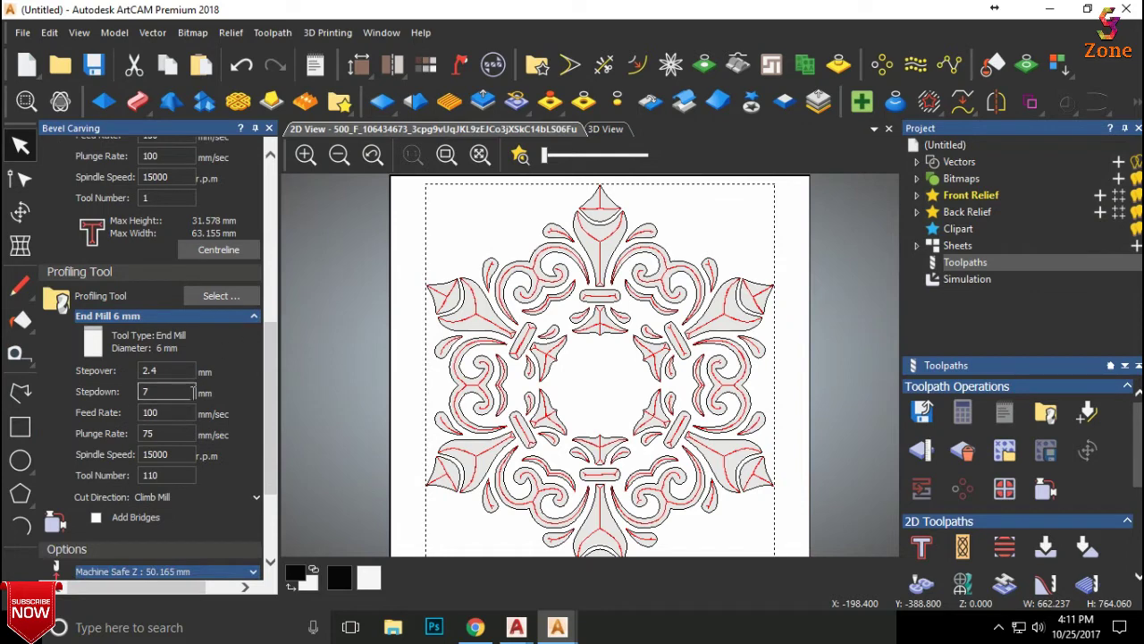
drag(173, 371, 140, 386)
text(3)
Review the bevel carving's tool parameters, maximum height and width, and material options.
scroll(140, 386, down, 3)
scroll(190, 347, down, 3)
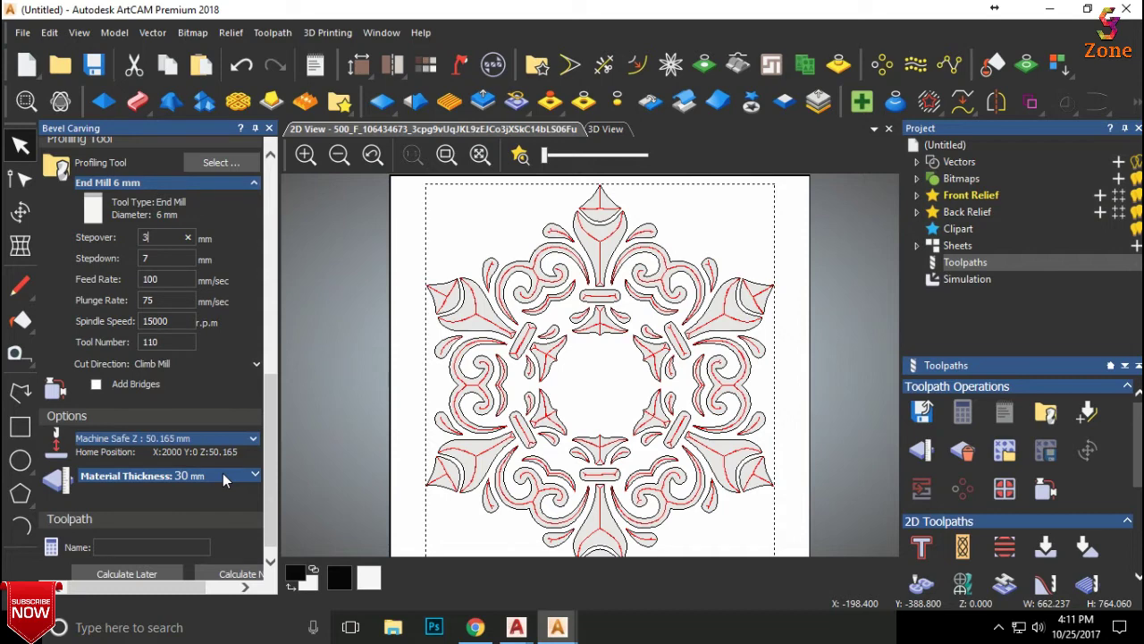
scroll(223, 473, up, 5)
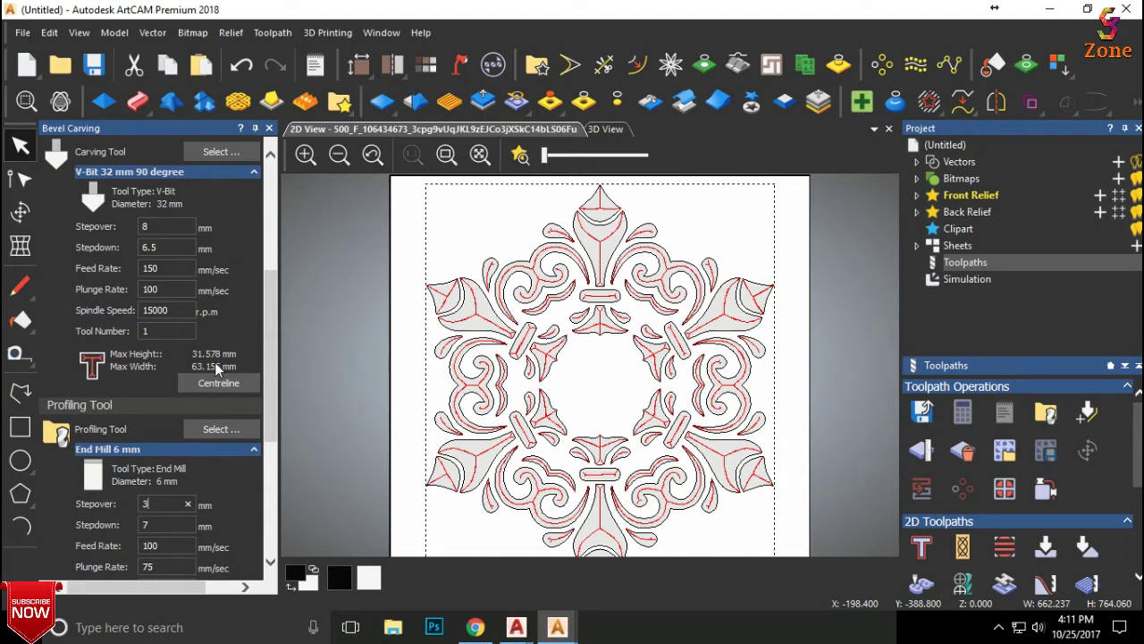
scroll(214, 366, down, 3)
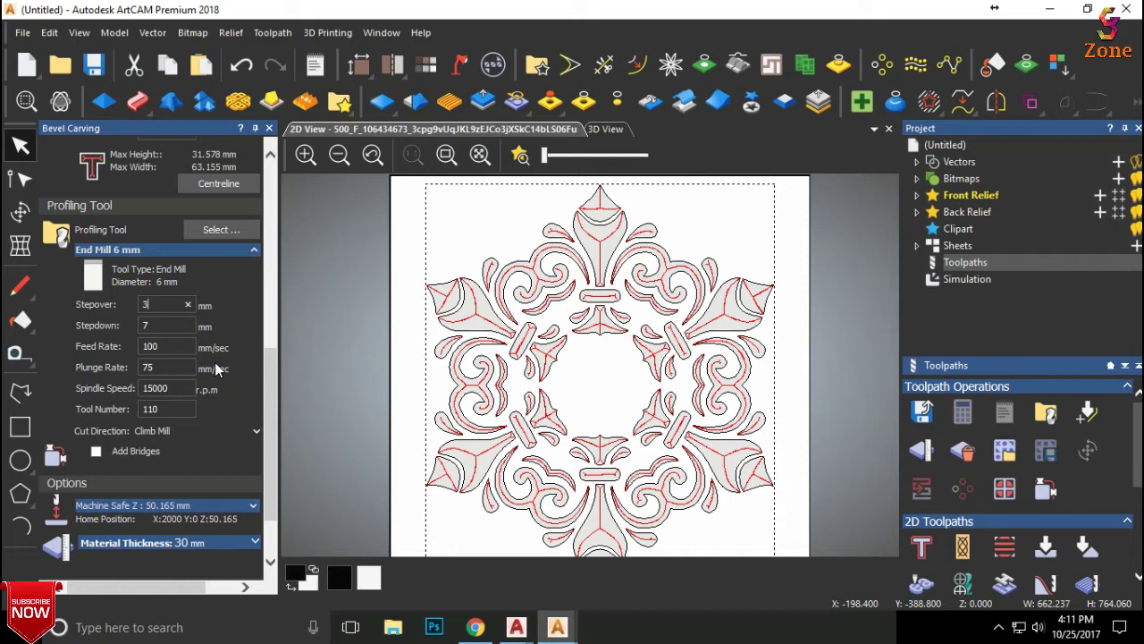
scroll(214, 362, up, 3)
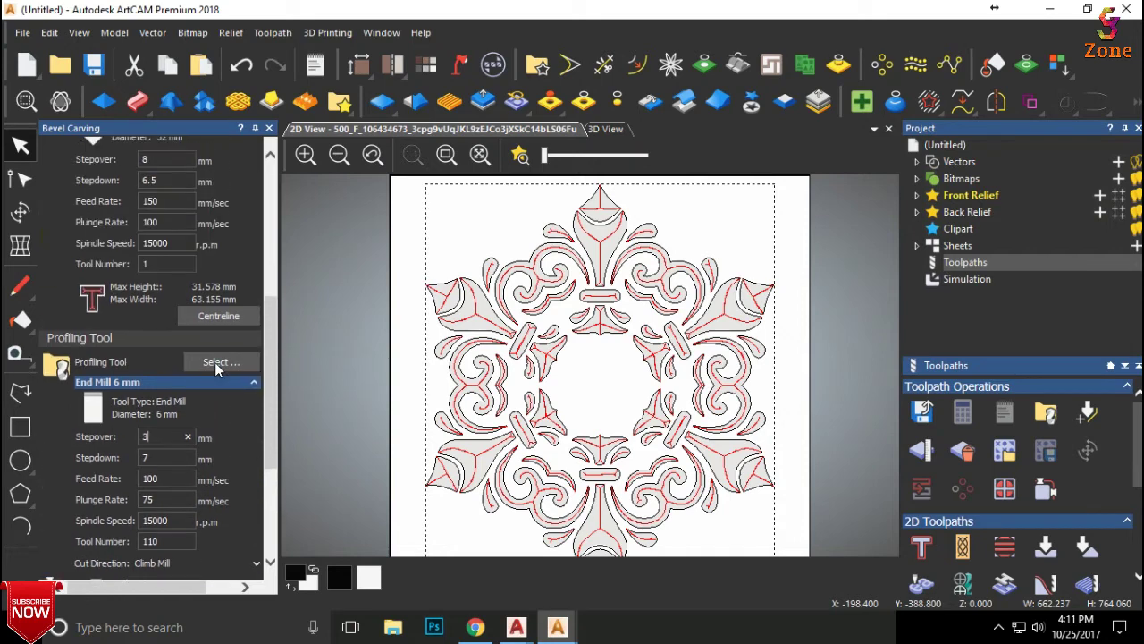
scroll(214, 362, down, 3)
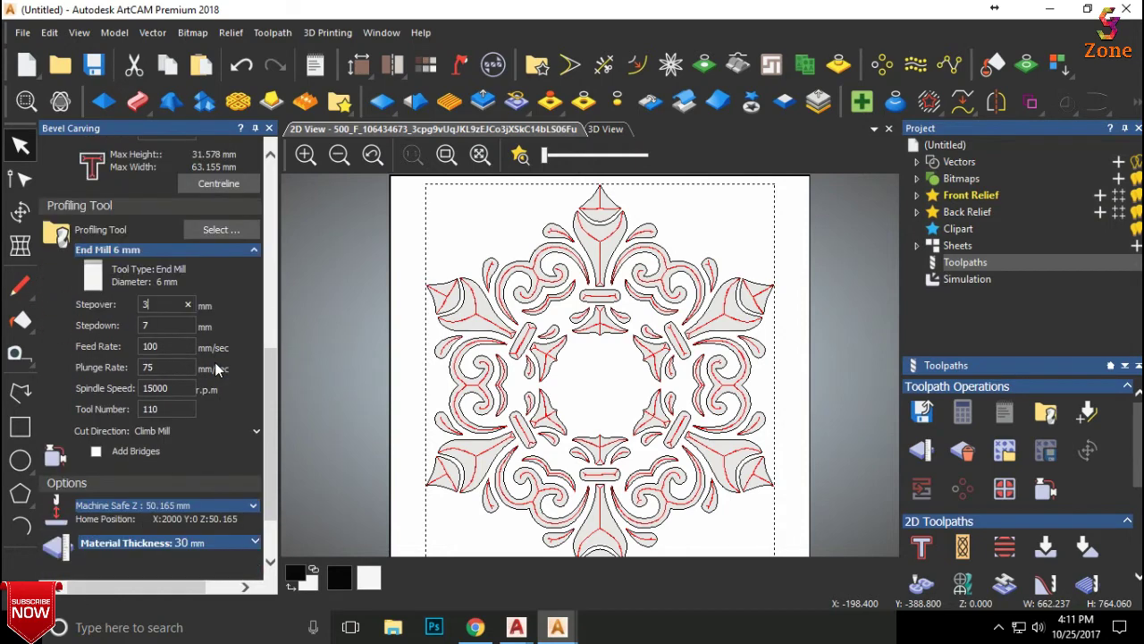
scroll(213, 362, up, 4)
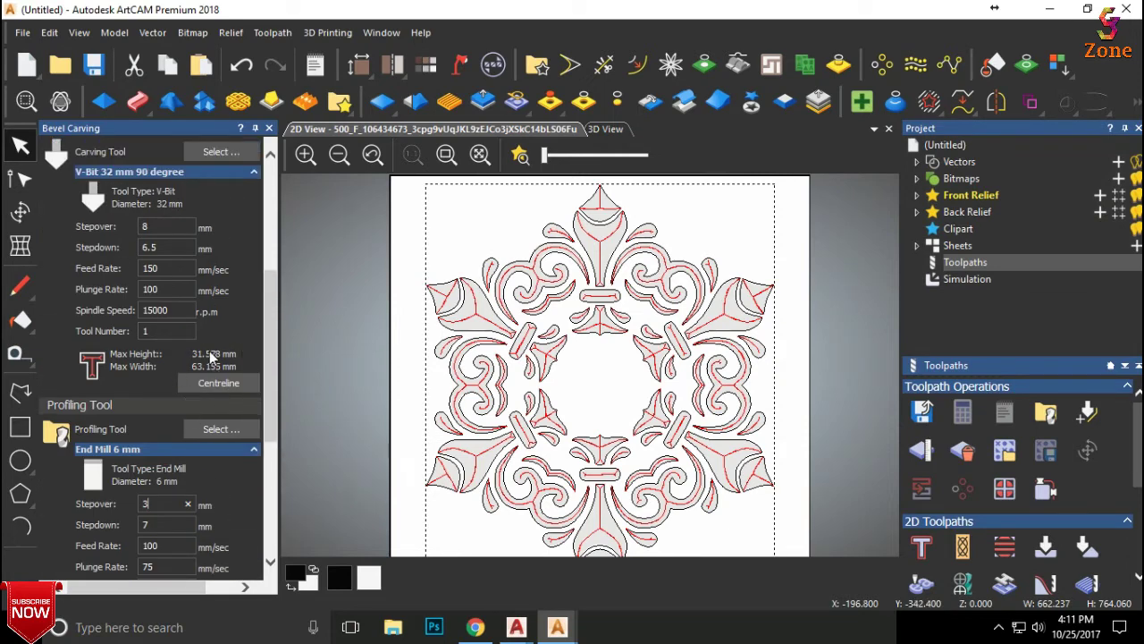
Set the bevel carving's wall height to 5 and its finish depth to 25.
scroll(211, 352, up, 4)
scroll(211, 355, up, 2)
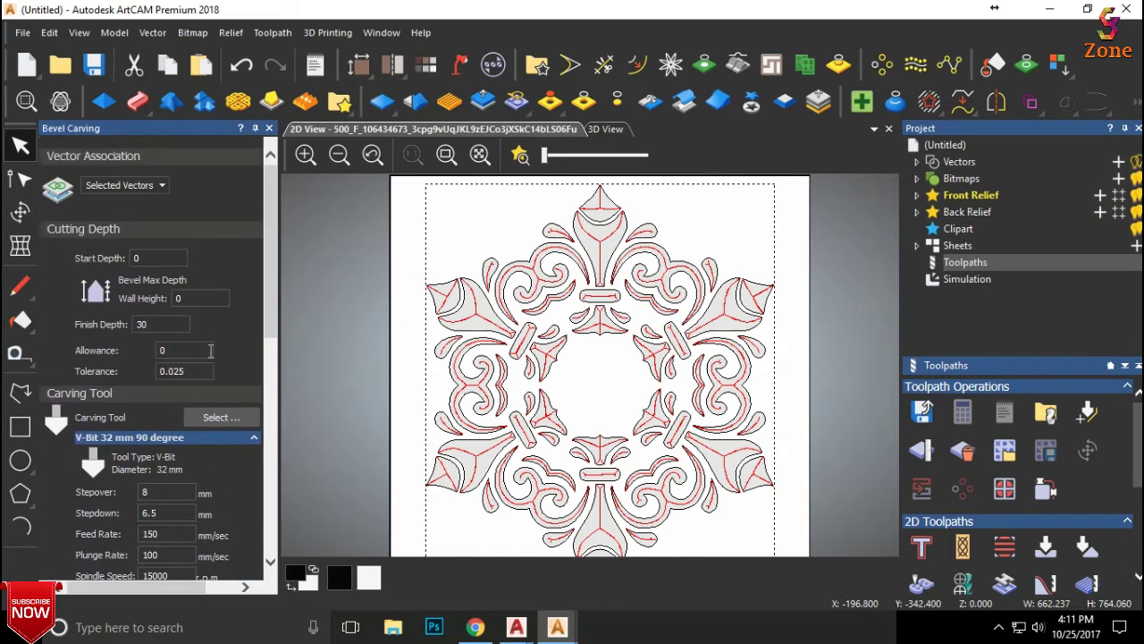
click(183, 302)
click(157, 325)
drag(157, 324, 127, 323)
click(190, 298)
double_click(177, 300)
text(5)
click(143, 323)
scroll(173, 521, down, 4)
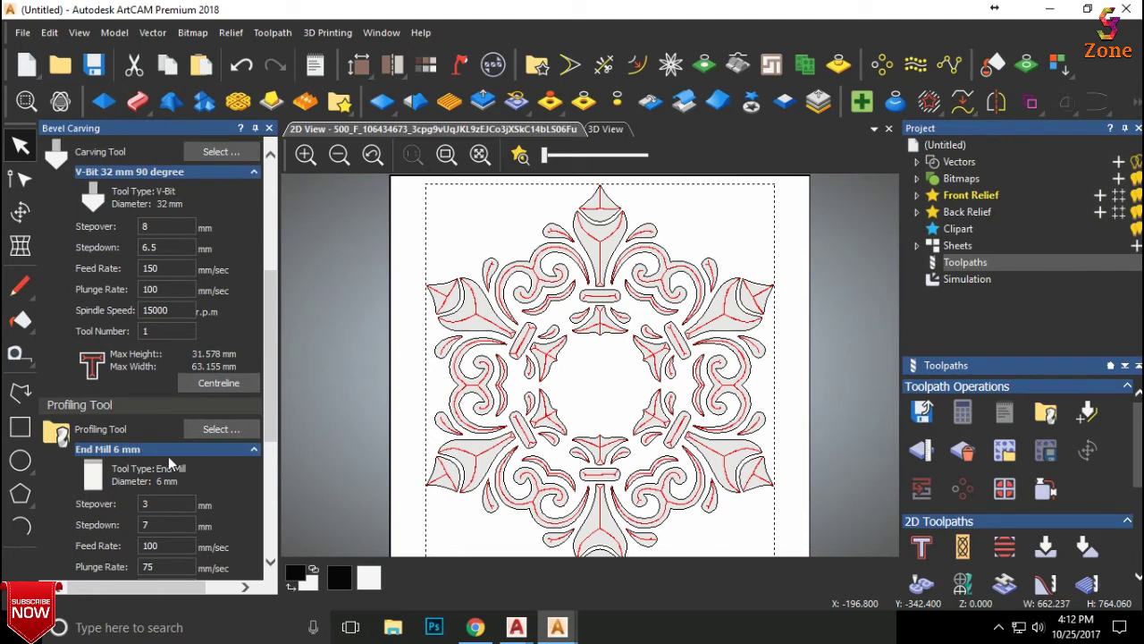
scroll(168, 456, up, 4)
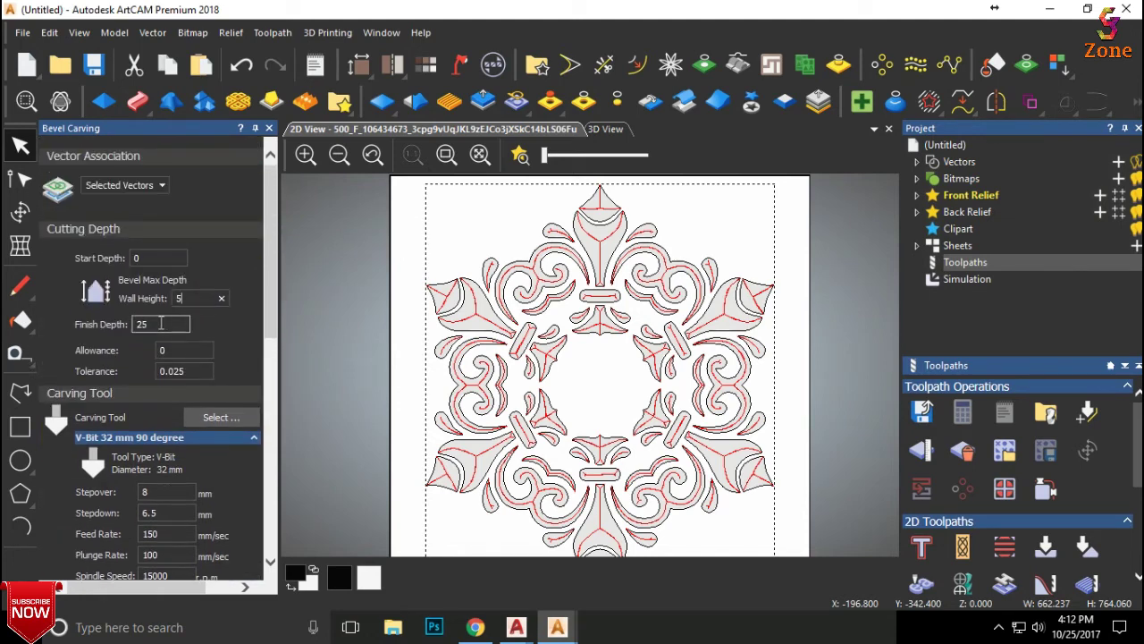
Calculate the Bevelled Carving toolpath, accepting that the bevel is truncated.
click(188, 298)
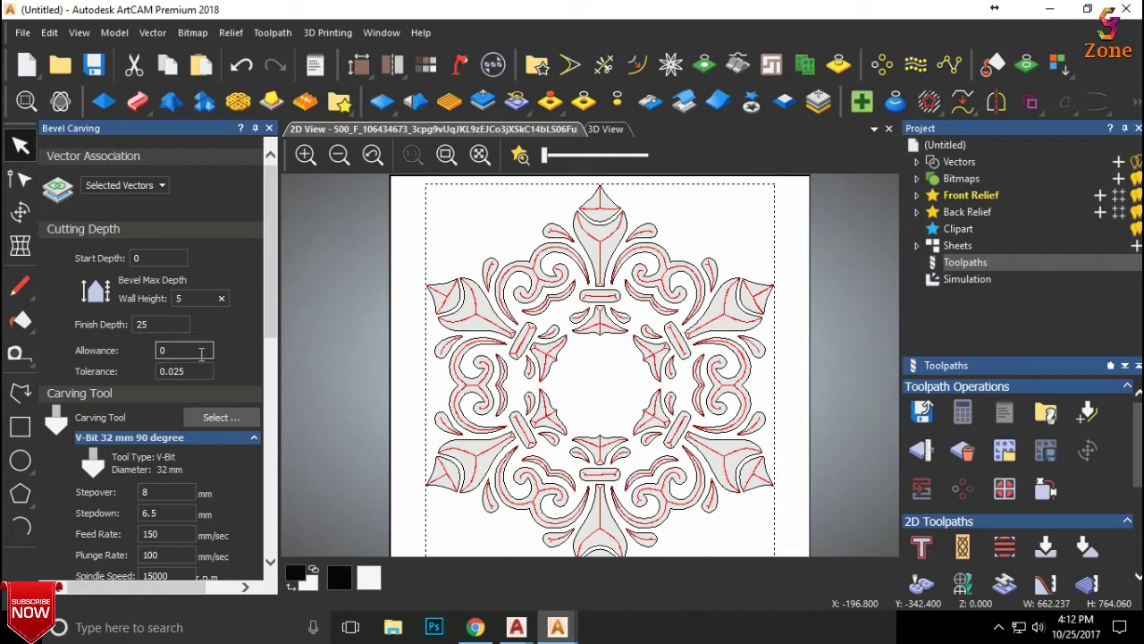
scroll(200, 354, down, 10)
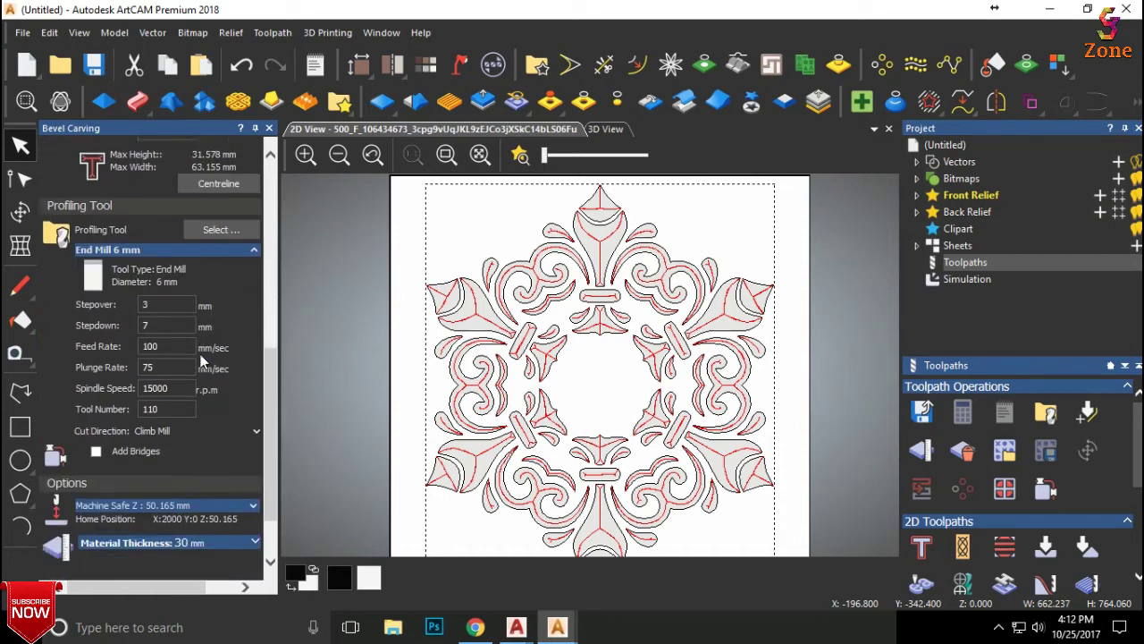
click(237, 562)
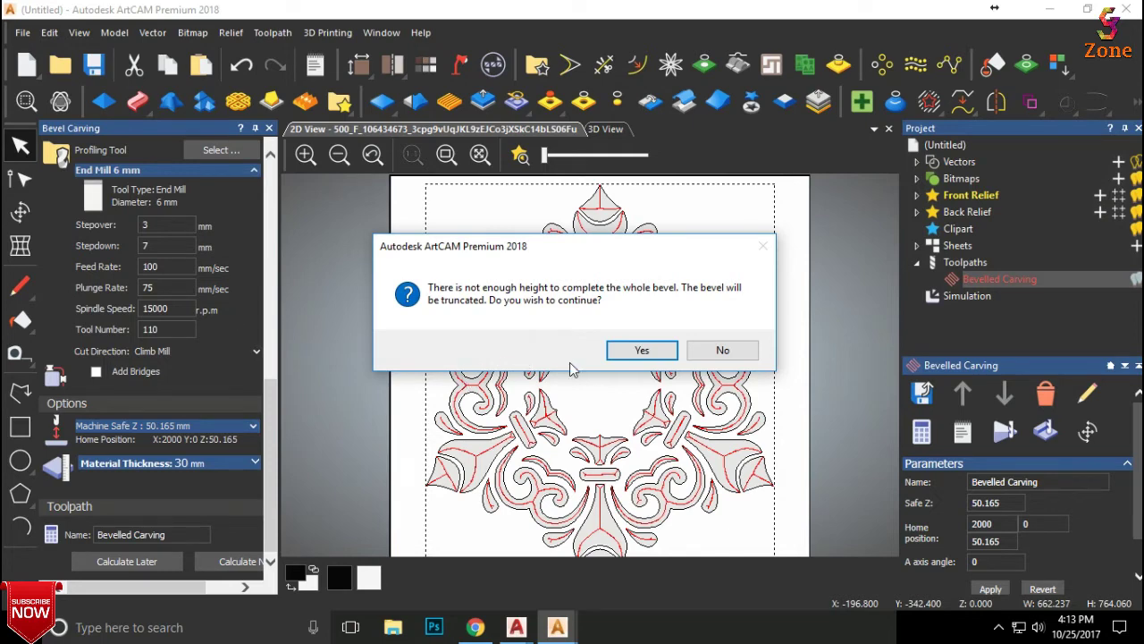
click(642, 349)
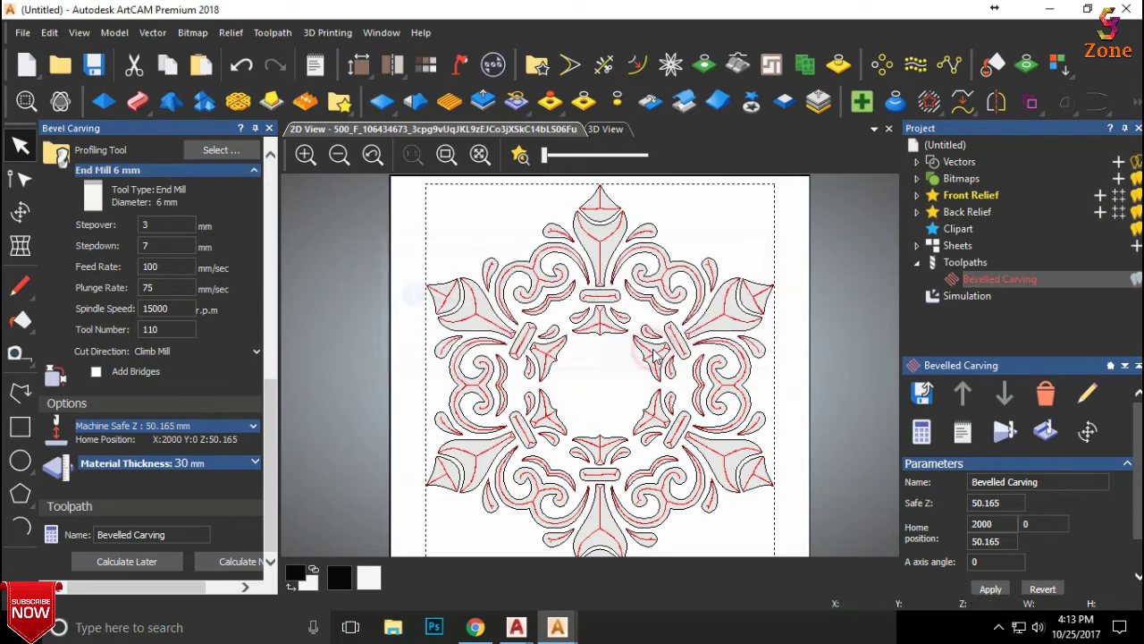
click(228, 561)
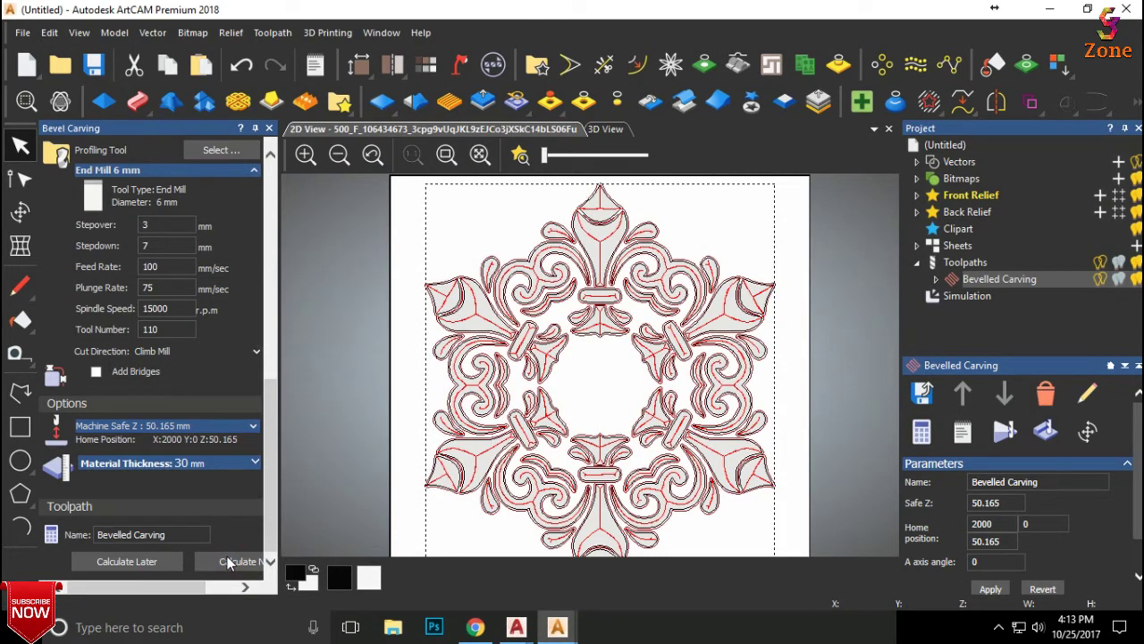
Inspect the calculated bevel and profile toolpath lines around the ornament in the 2D view.
scroll(462, 464, up, 5)
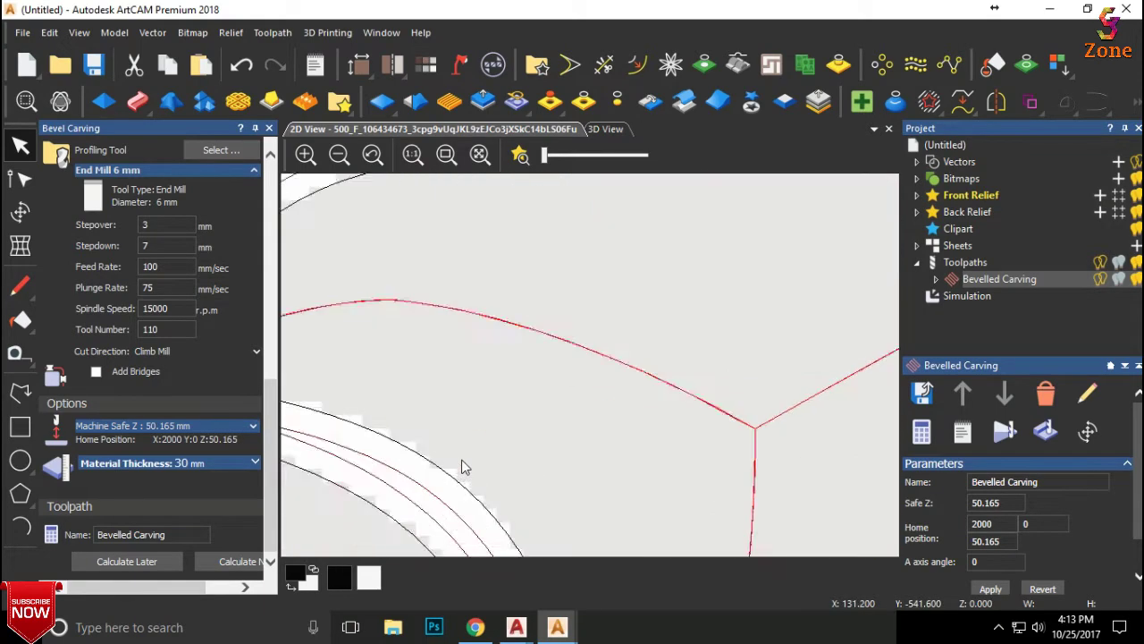
scroll(462, 465, down, 3)
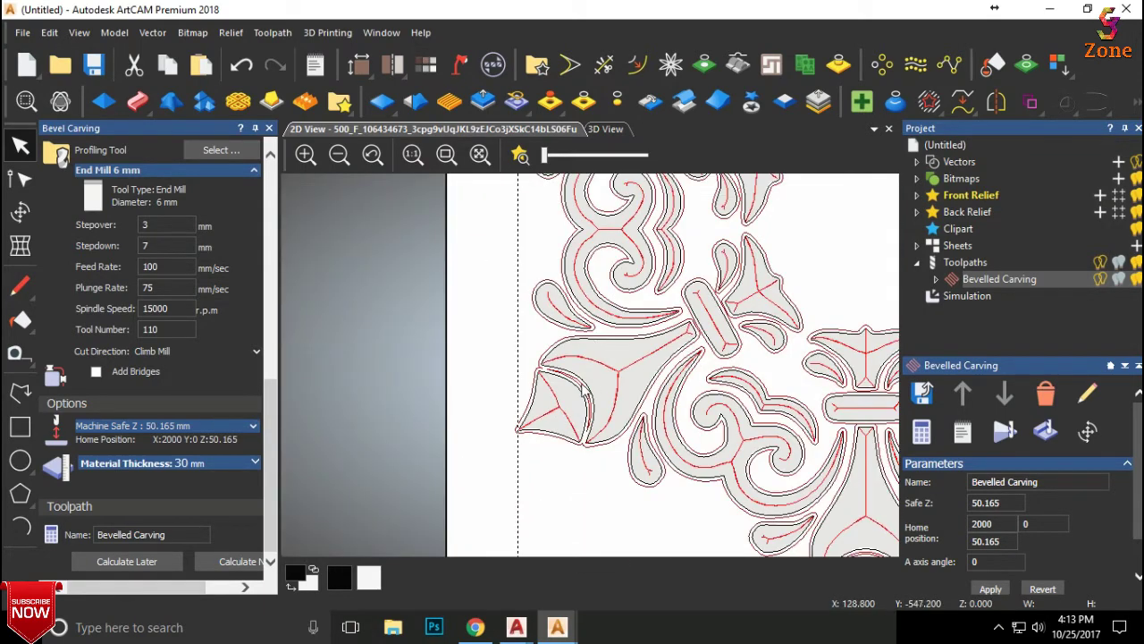
scroll(554, 382, down, 5)
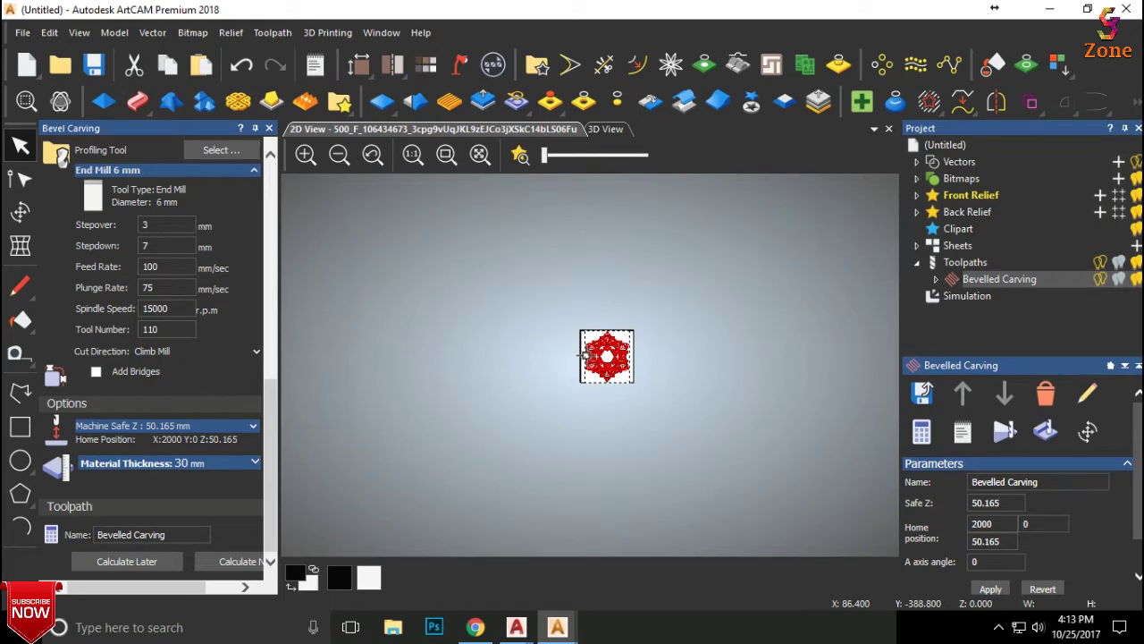
scroll(585, 357, up, 4)
scroll(618, 339, down, 5)
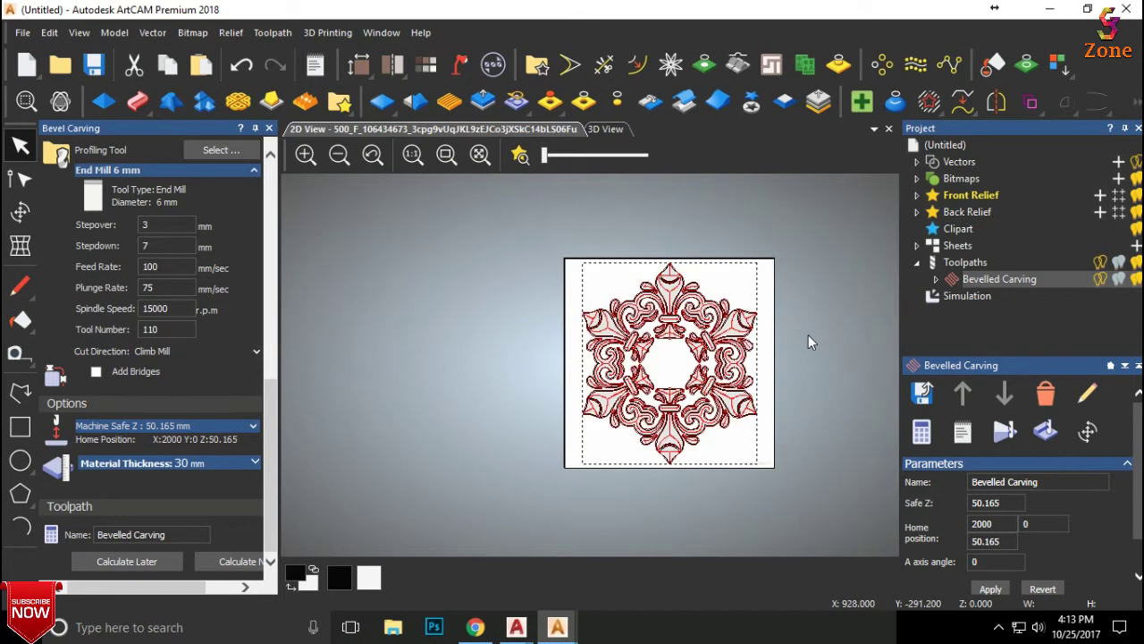
scroll(742, 317, up, 4)
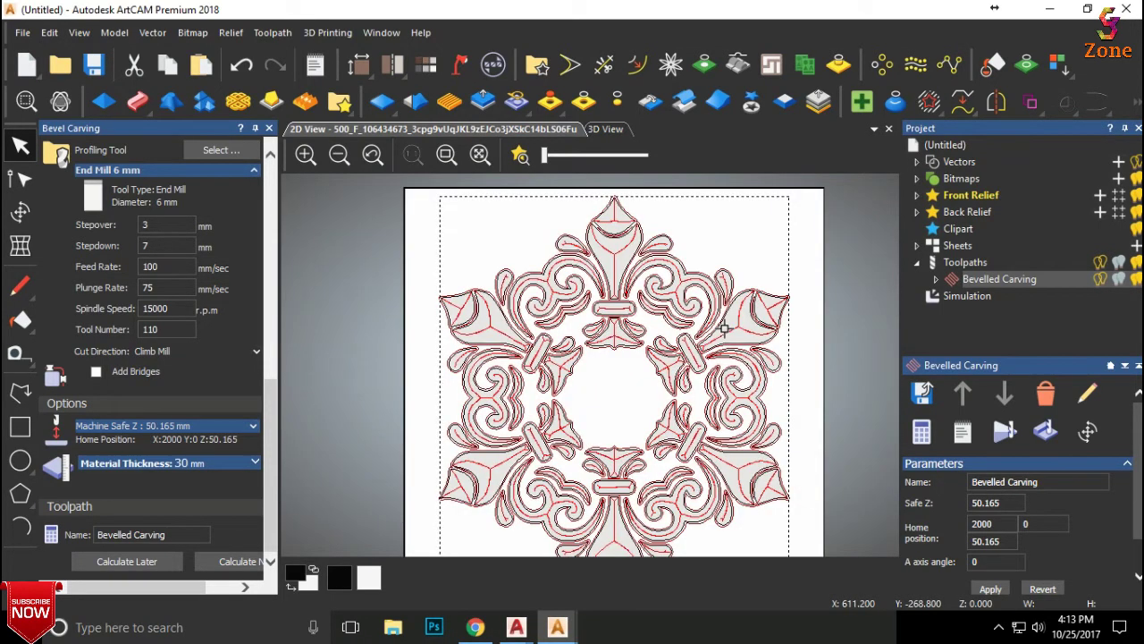
Open the Bevelled Carving simulation, close its playback and reset the simulated block to uncut material.
click(1004, 432)
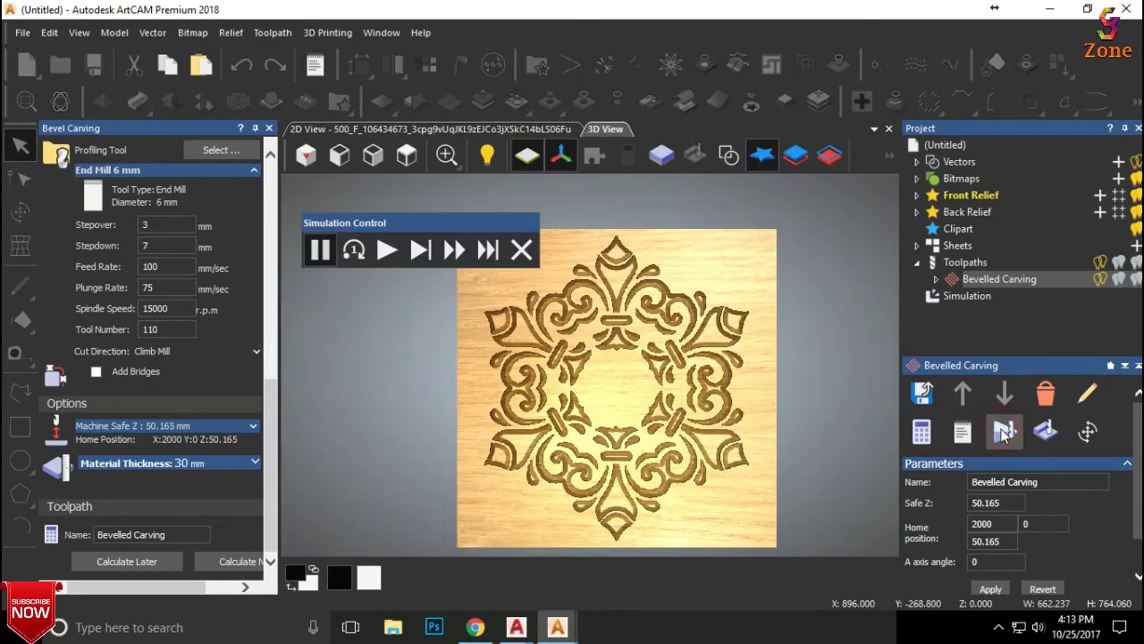
click(964, 296)
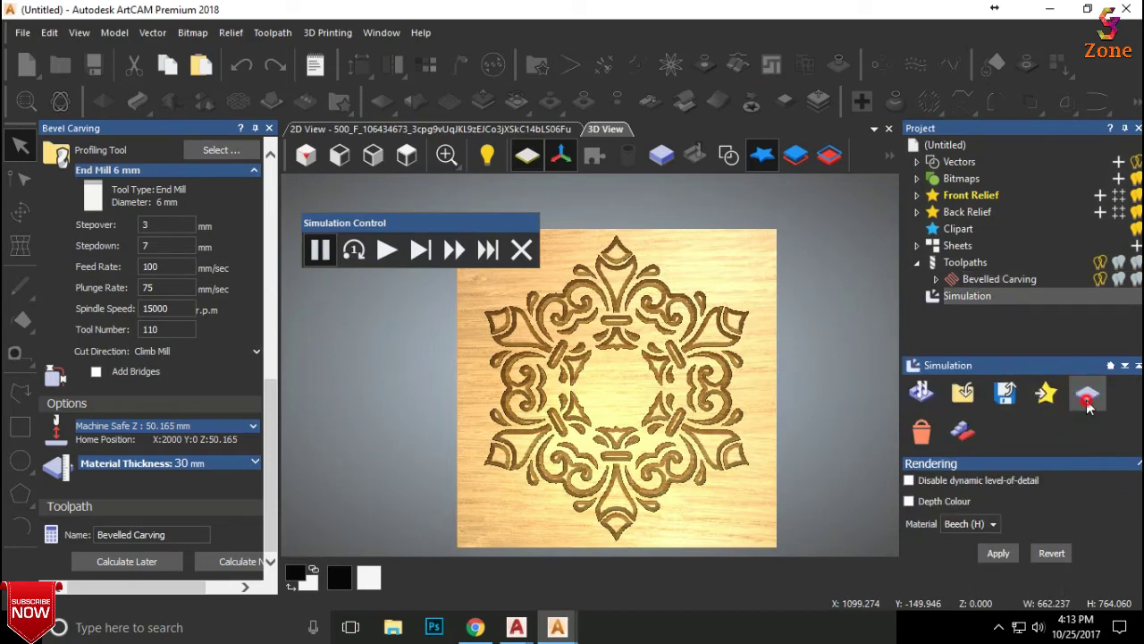
click(521, 250)
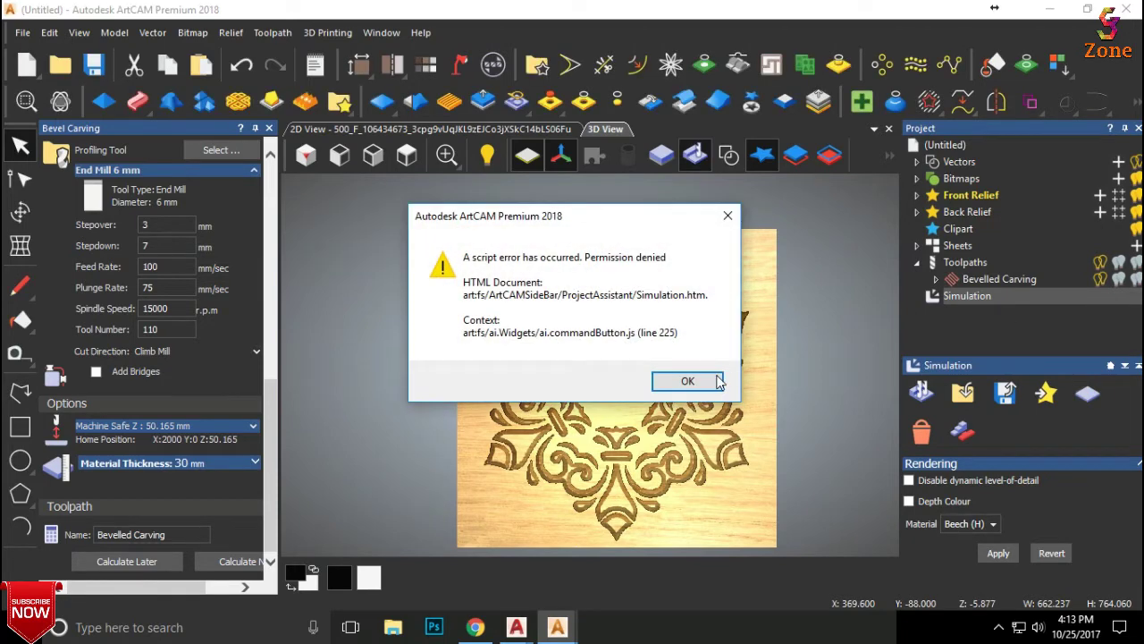
click(693, 381)
click(1088, 393)
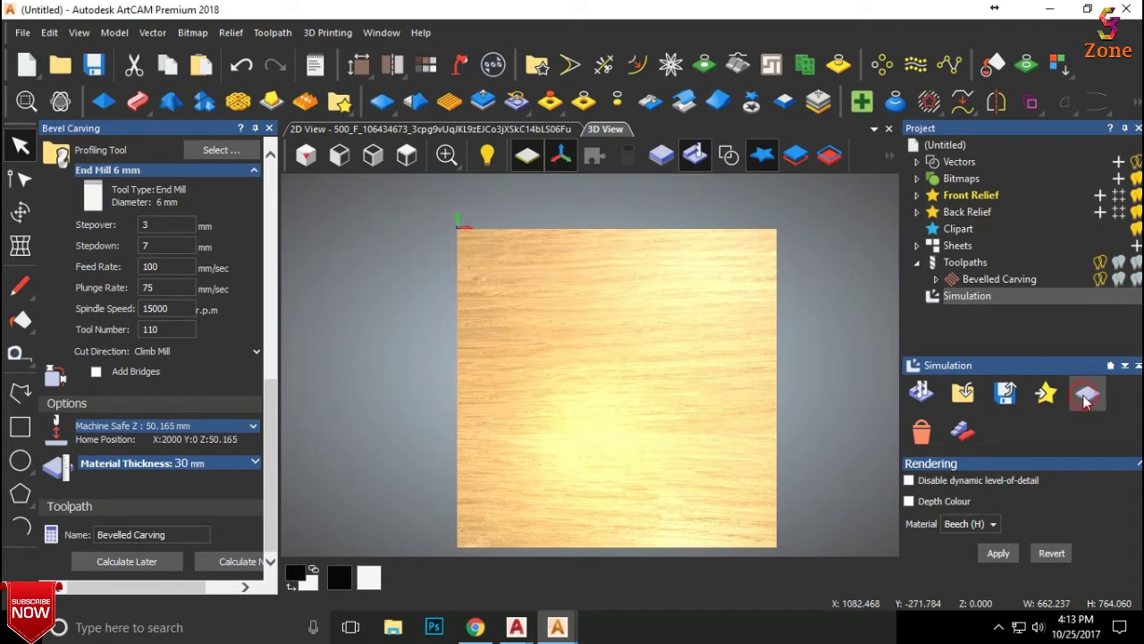
Simulate the Bevelled Carving toolpath at fast speed on the reset block, watching the cut close up in 3D.
click(992, 282)
click(1004, 431)
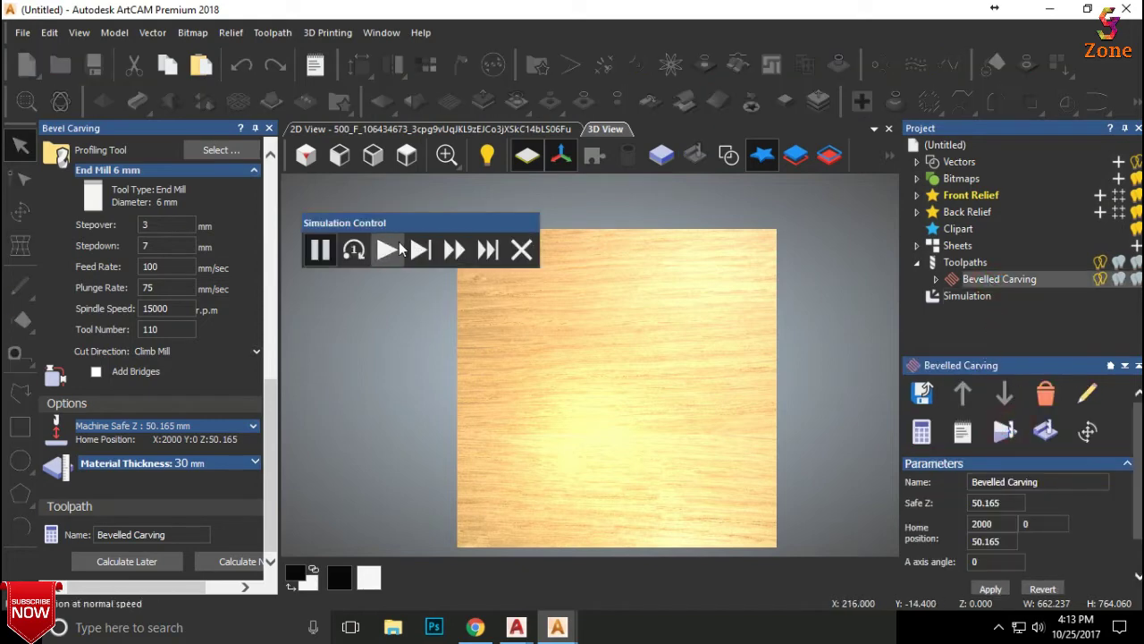
click(454, 251)
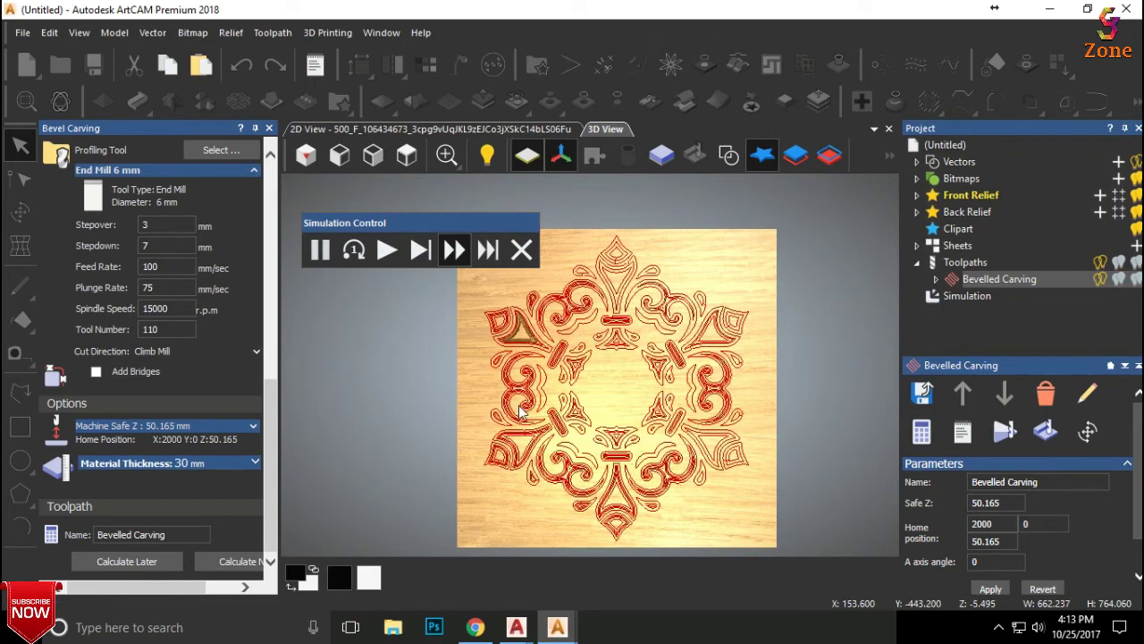
scroll(522, 412, up, 5)
scroll(521, 412, down, 5)
drag(630, 395, 602, 327)
scroll(603, 327, up, 5)
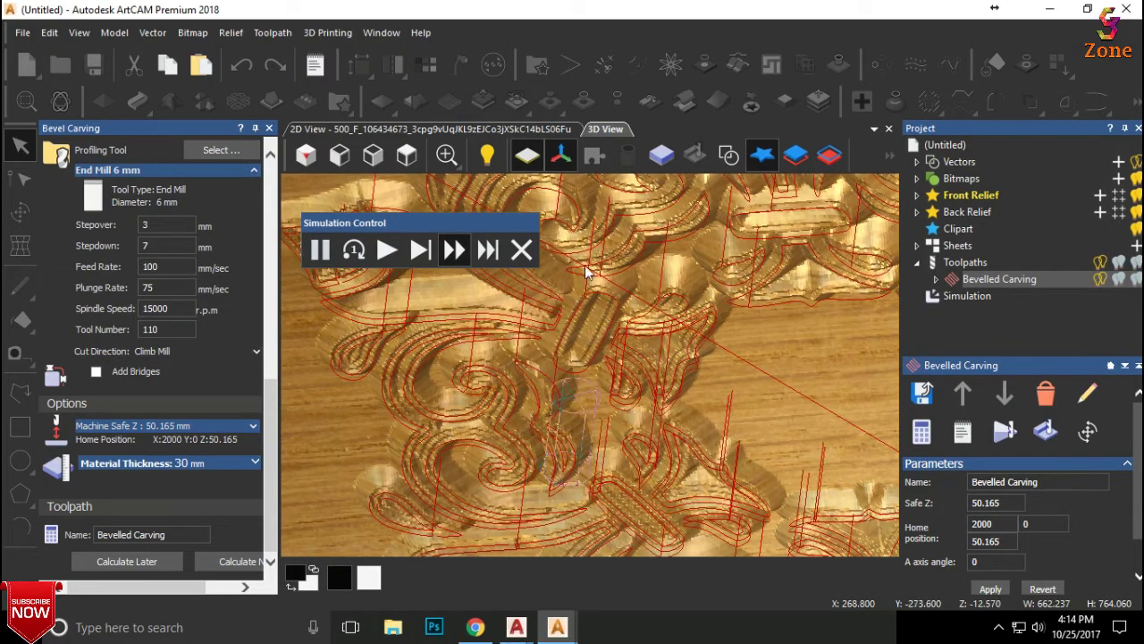
Run the remaining profiling pass of the Bevelled Carving simulation at fast speed.
click(521, 249)
scroll(605, 331, down, 5)
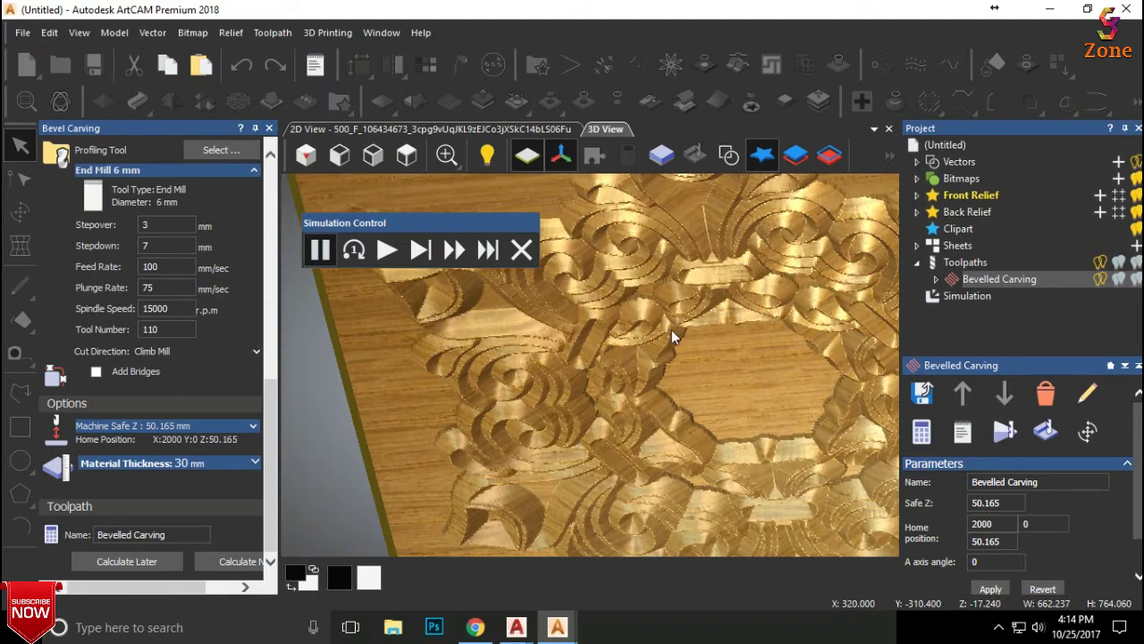
scroll(681, 328, up, 2)
click(453, 250)
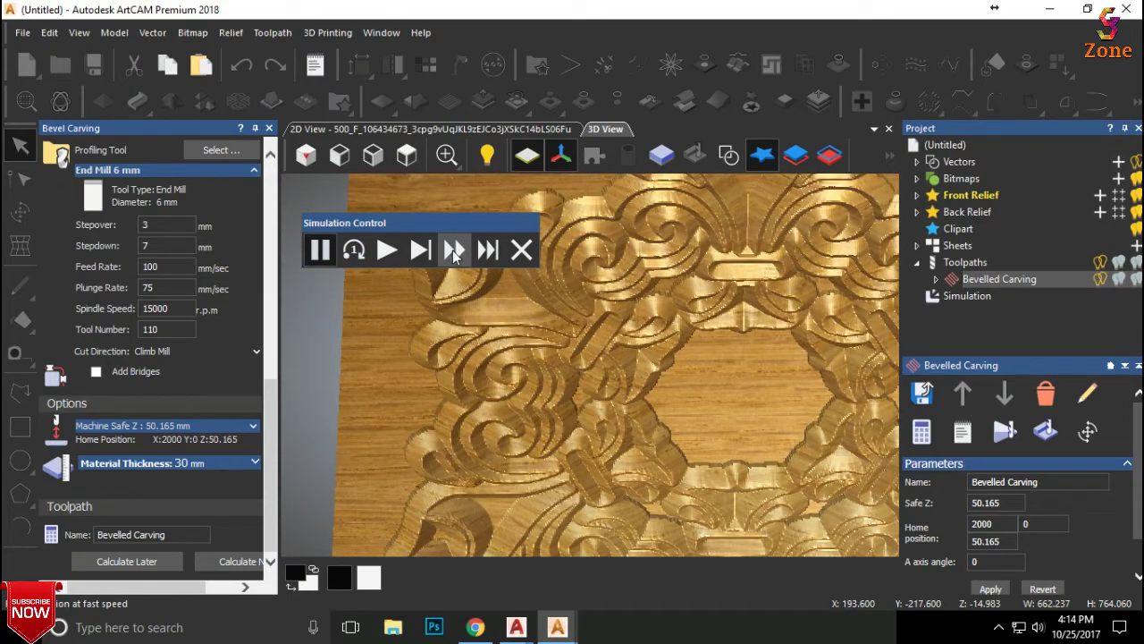
click(453, 251)
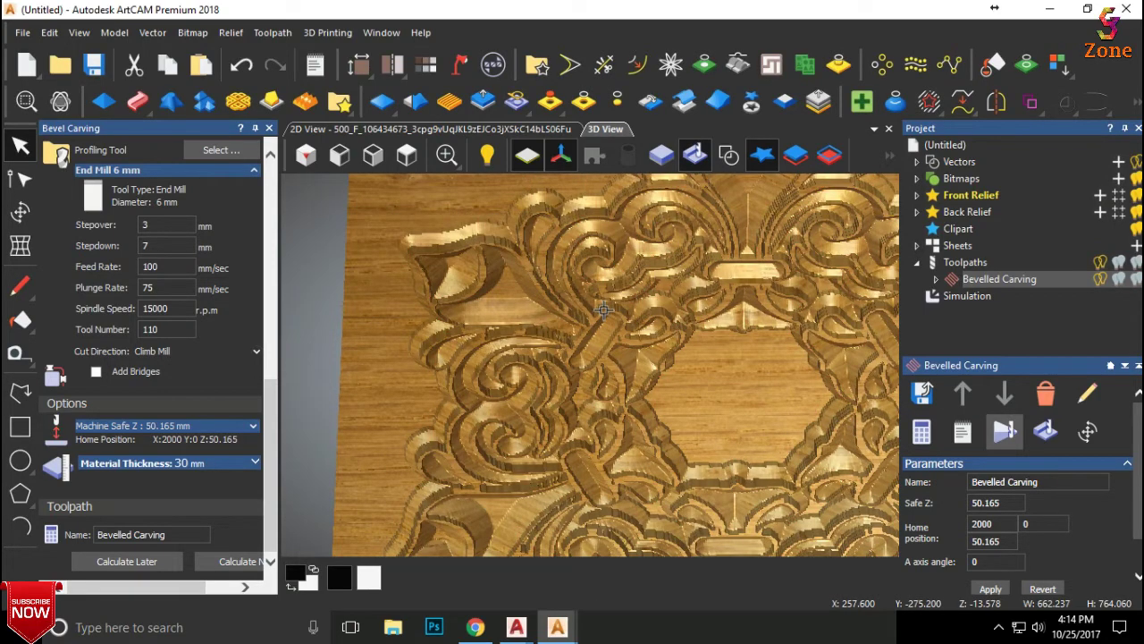
Examine the simulated carving's bevels and profiled edges up close, at an angle and from straight above.
key(1)
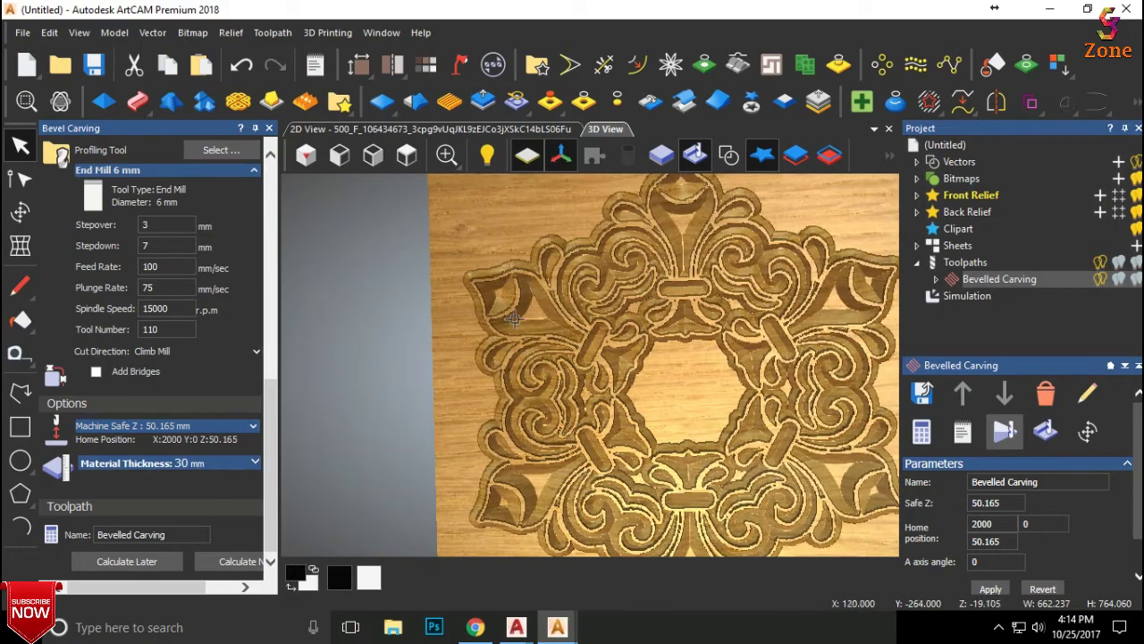
scroll(517, 286, up, 3)
drag(640, 300, 664, 348)
scroll(664, 348, down, 3)
scroll(686, 434, up, 4)
scroll(620, 387, down, 3)
mouse_move(619, 388)
mouse_down()
mouse_move(624, 407)
mouse_move(626, 375)
mouse_up()
scroll(624, 406, up, 2)
click(407, 154)
scroll(576, 341, up, 3)
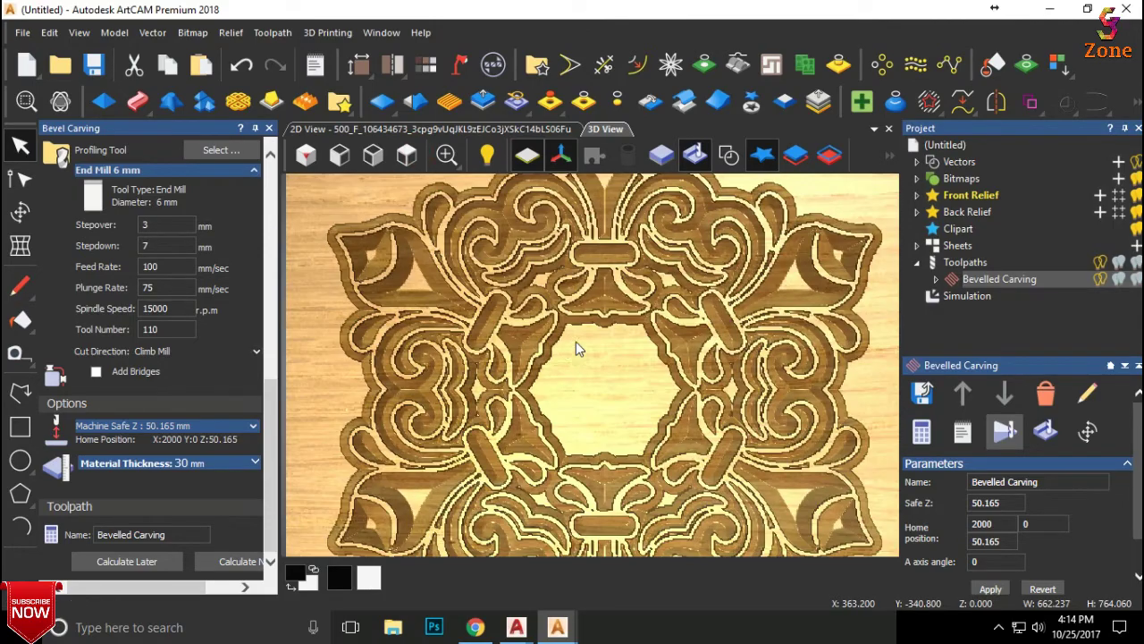
drag(567, 358, 672, 390)
scroll(425, 312, up, 2)
scroll(481, 352, down, 2)
scroll(671, 390, down, 3)
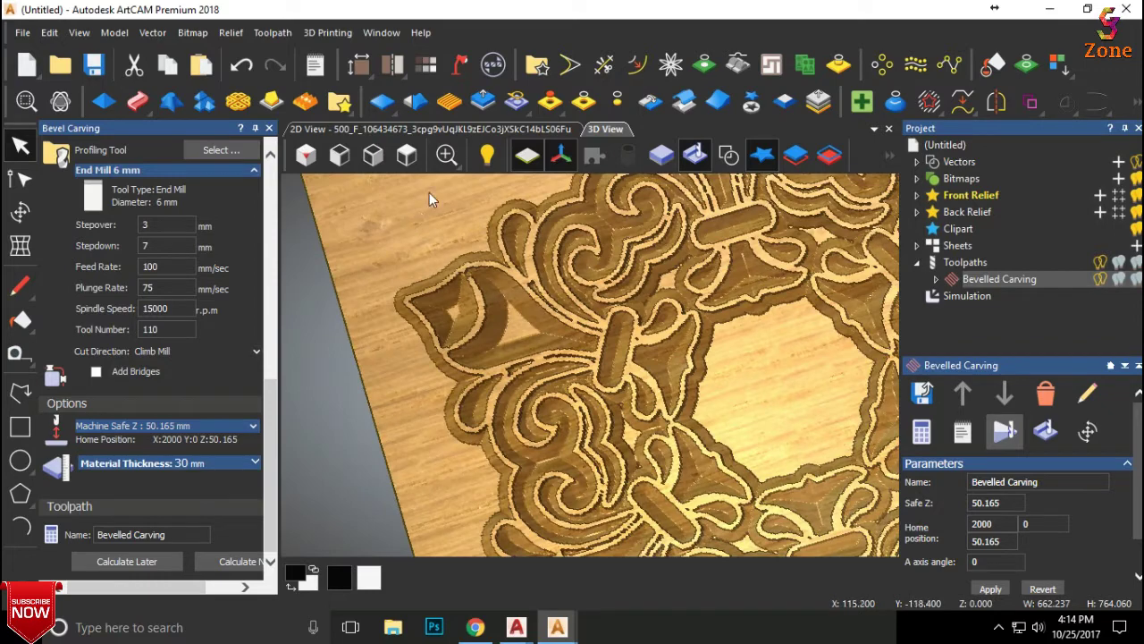
click(407, 156)
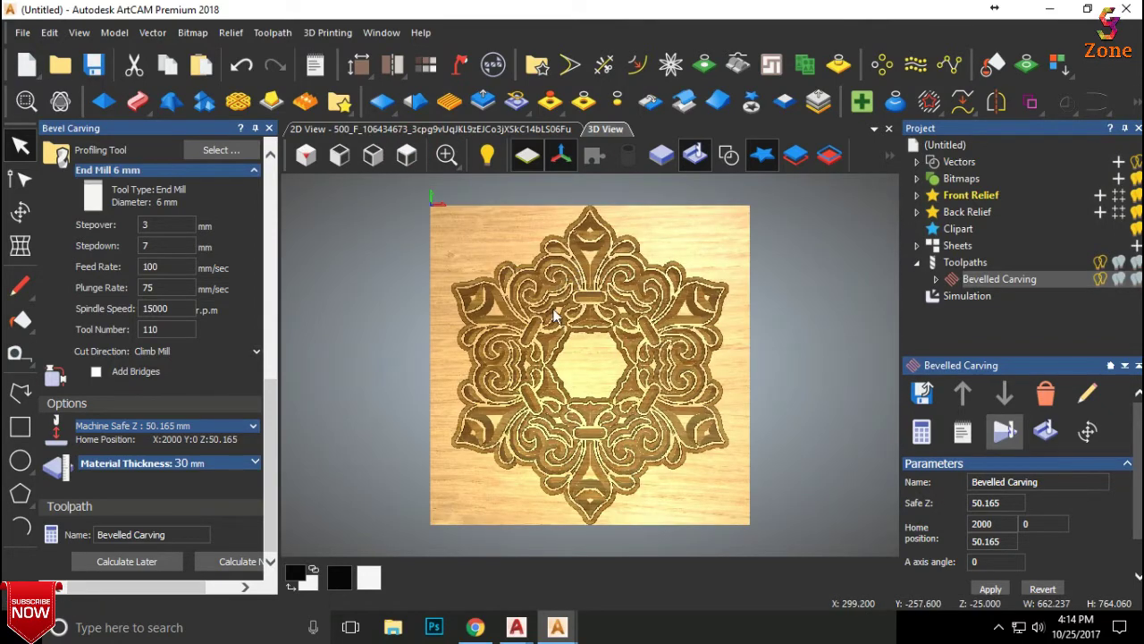
scroll(538, 317, up, 2)
Close the bevel carving settings, return to the 2D view and hide the Bevelled Carving toolpath there.
click(269, 129)
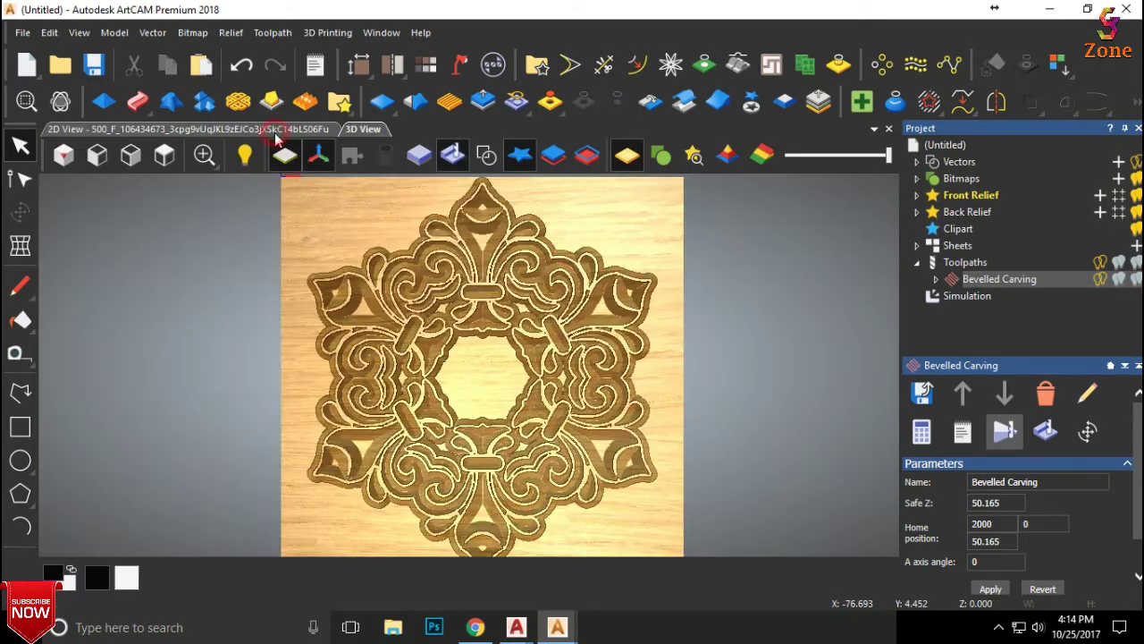
click(289, 130)
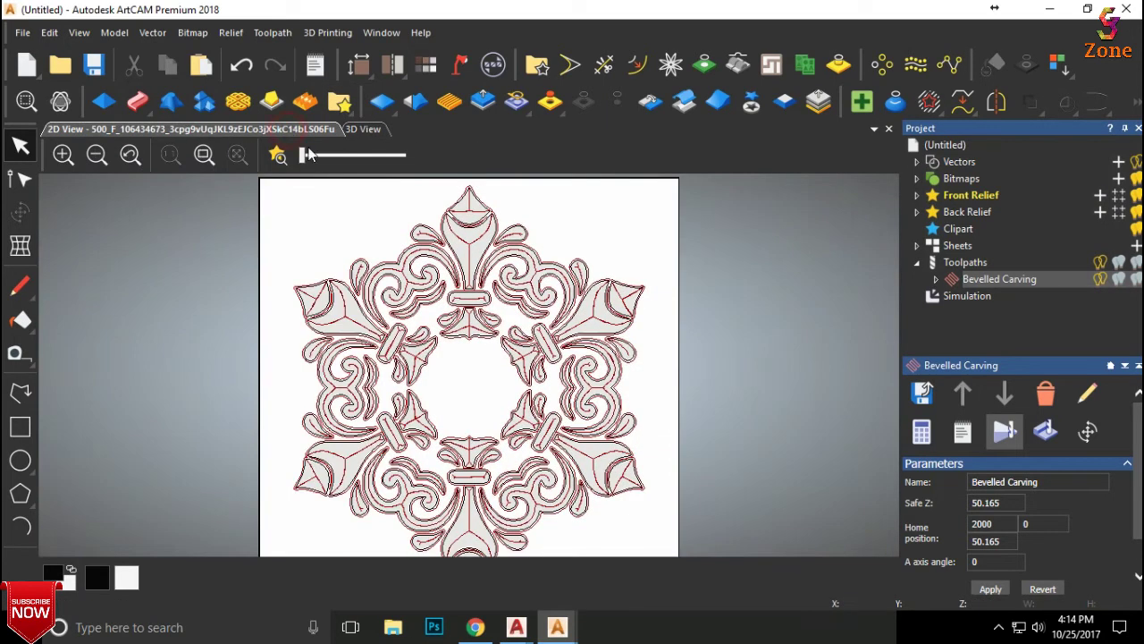
click(1100, 280)
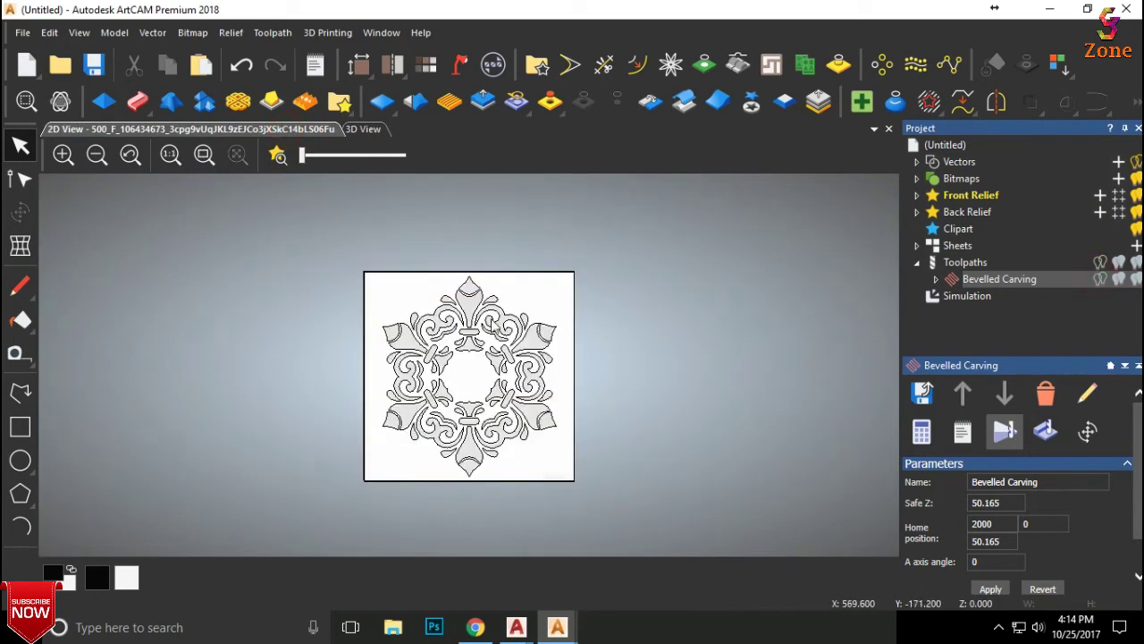
Start a 2D Area Clearance toolpath for all ornament and border vectors with a finish depth of 25.
drag(324, 225, 761, 532)
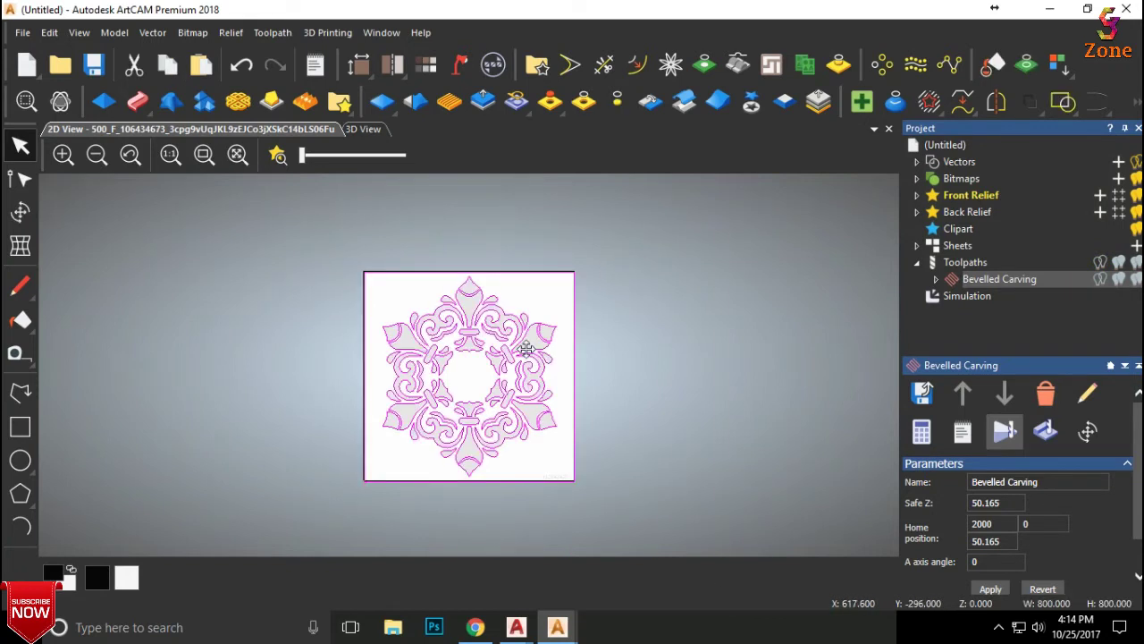
click(974, 262)
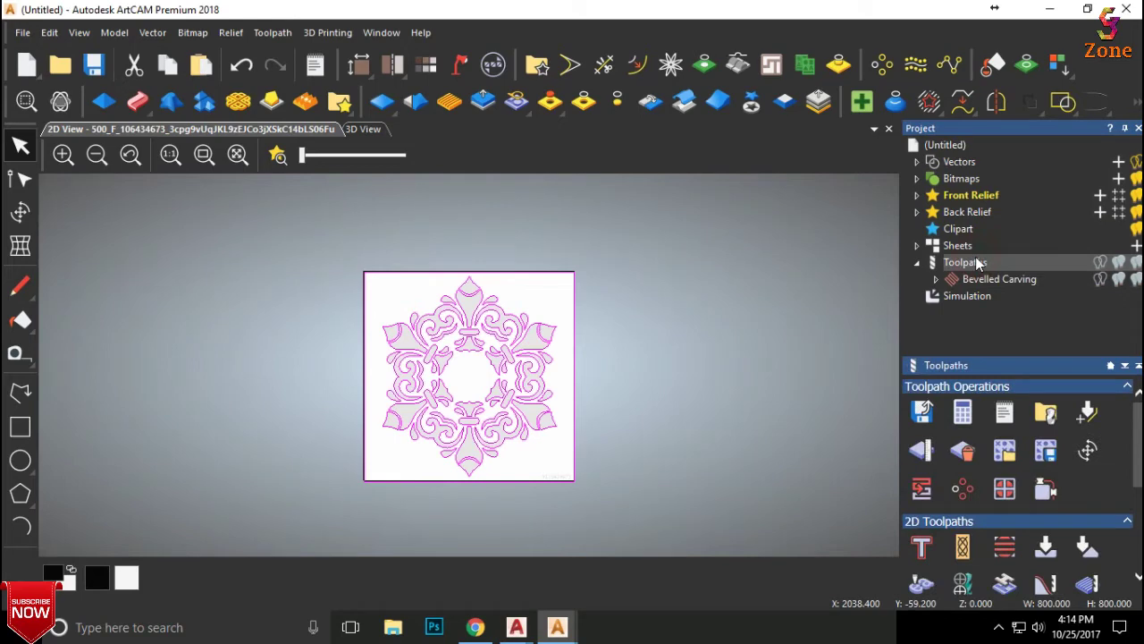
click(1005, 548)
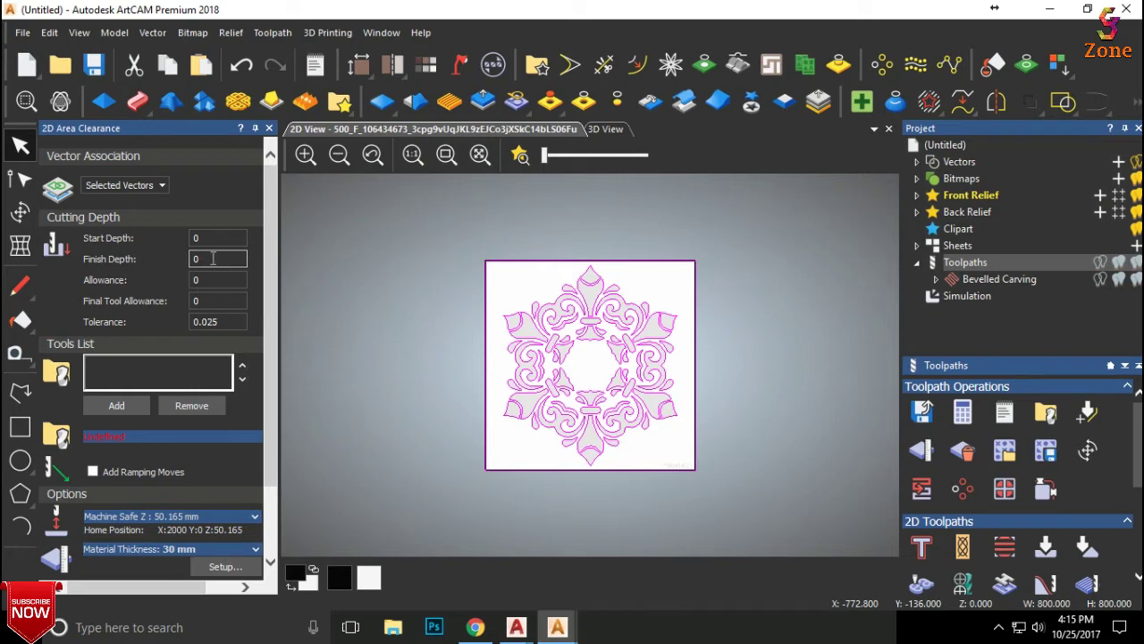
double_click(193, 259)
text(25)
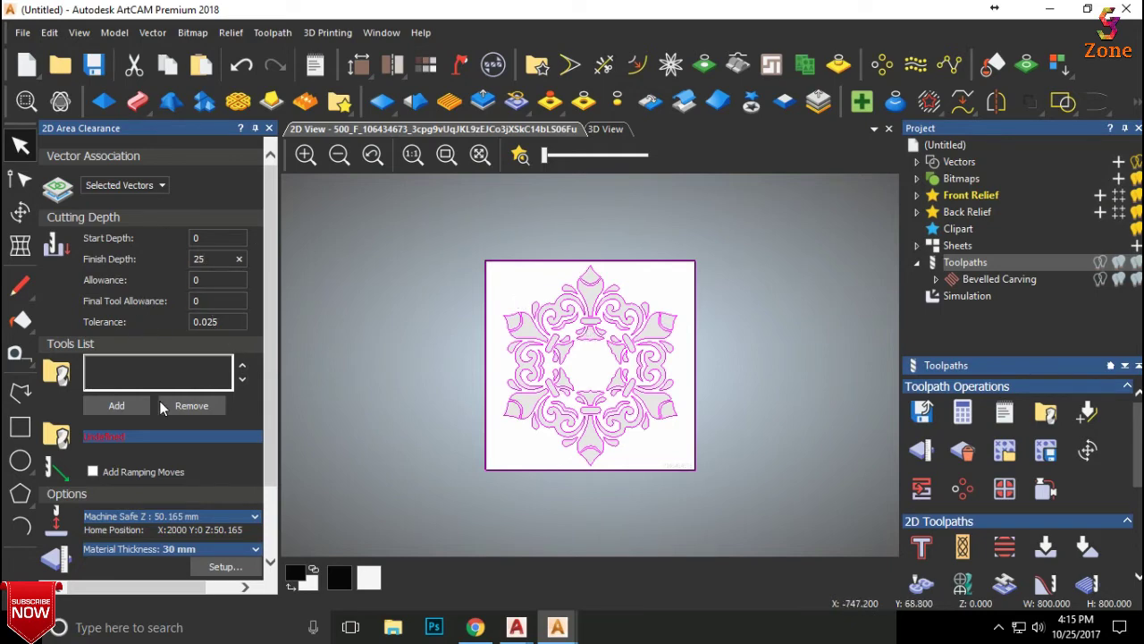
Add the End Mill 6 mm for wood or plastic to the area clearance and set its stepover to 3 mm.
click(116, 405)
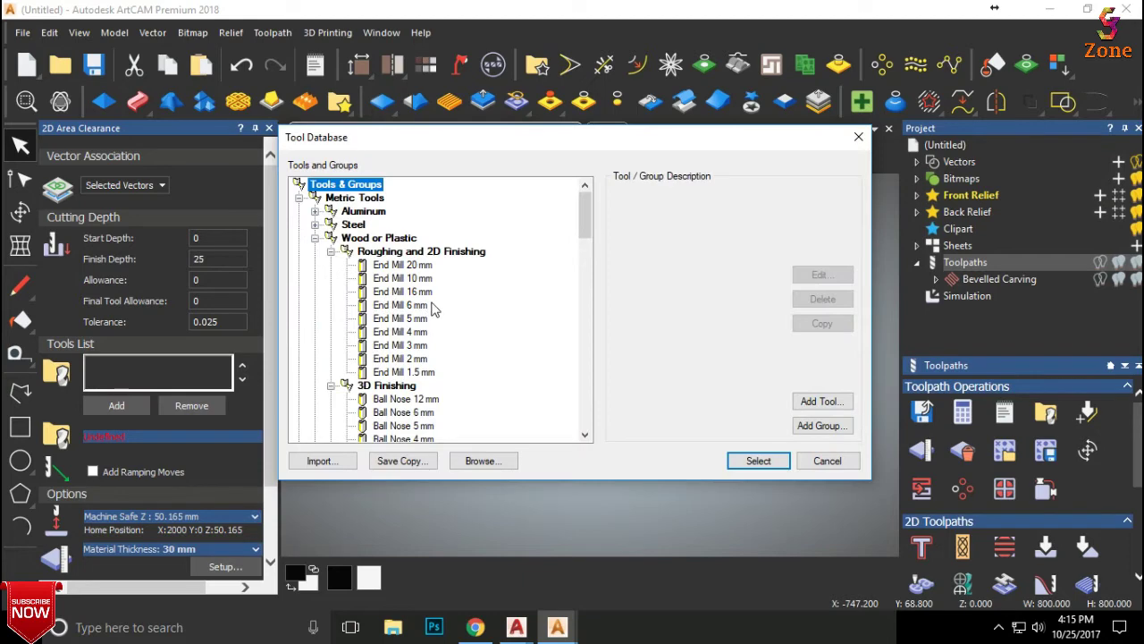
click(417, 305)
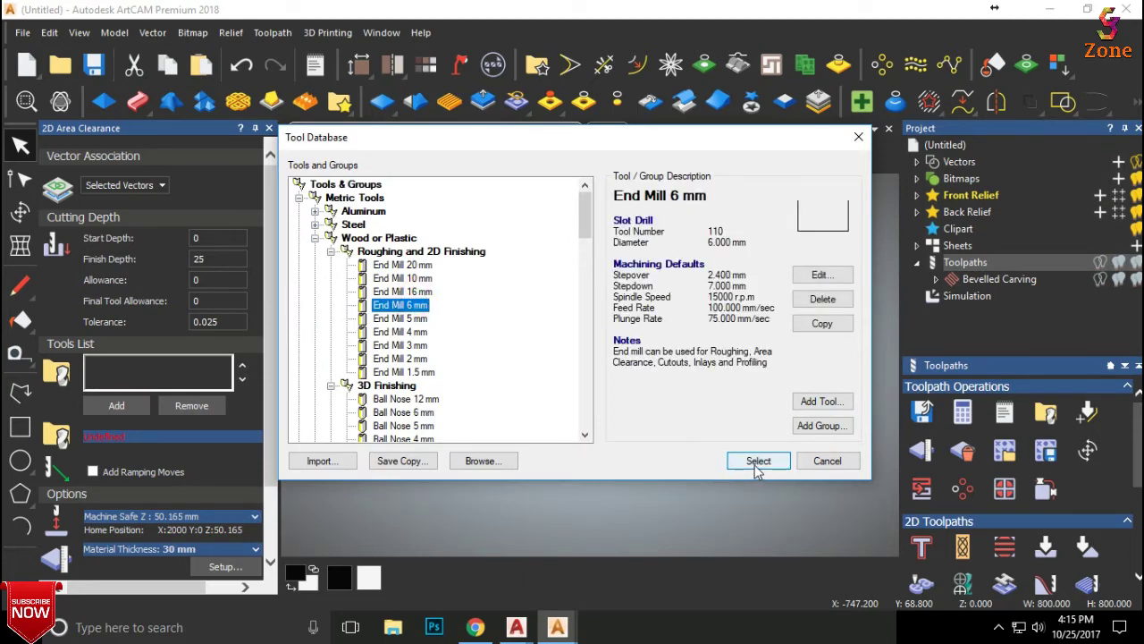
click(735, 465)
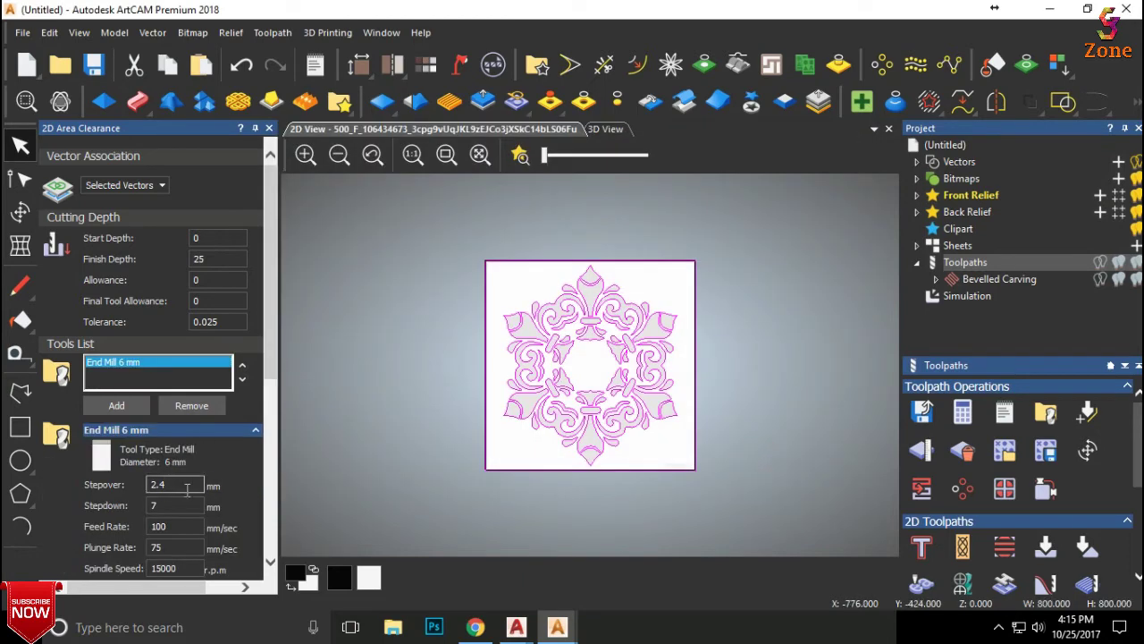
double_click(186, 486)
scroll(92, 494, down, 6)
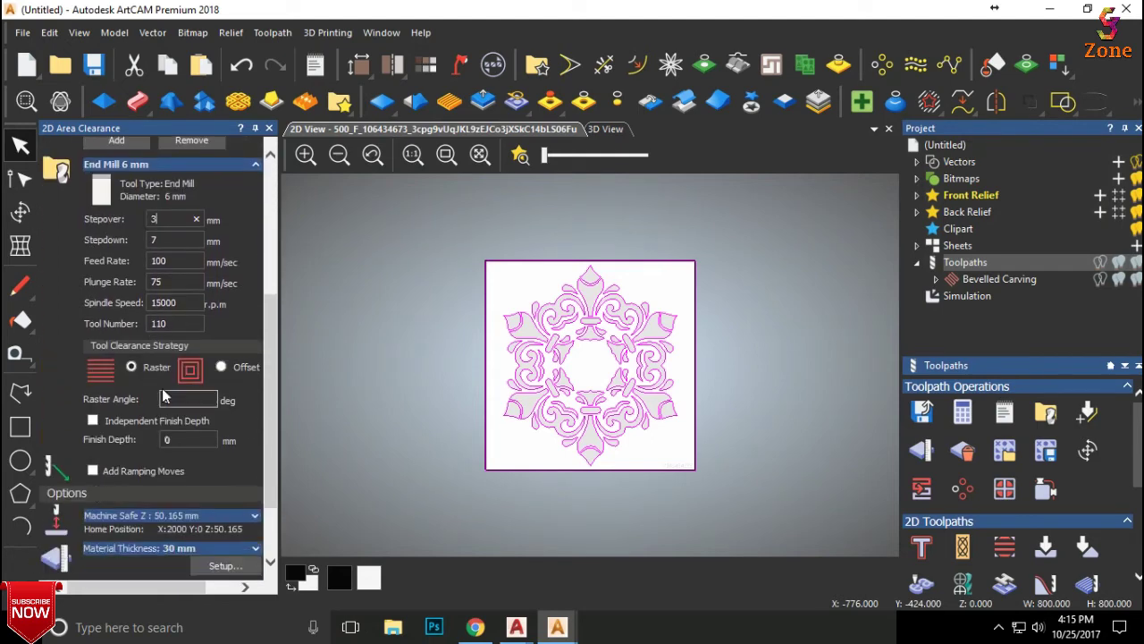
Calculate the 2D area clearance toolpath with the raster strategy and close its settings.
scroll(222, 376, down, 2)
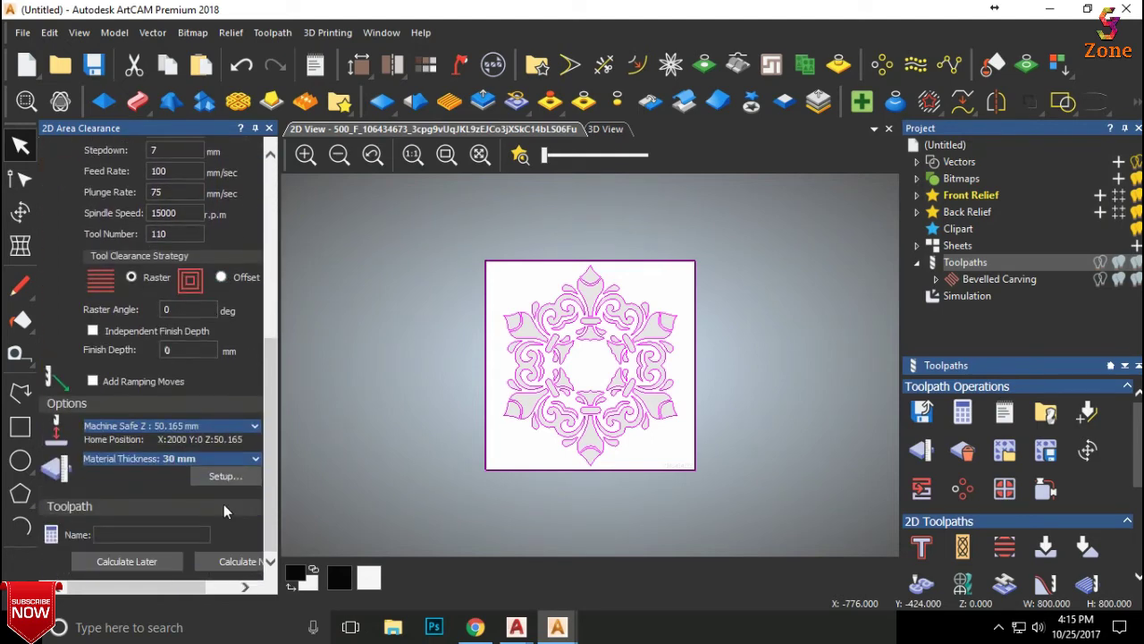
click(238, 561)
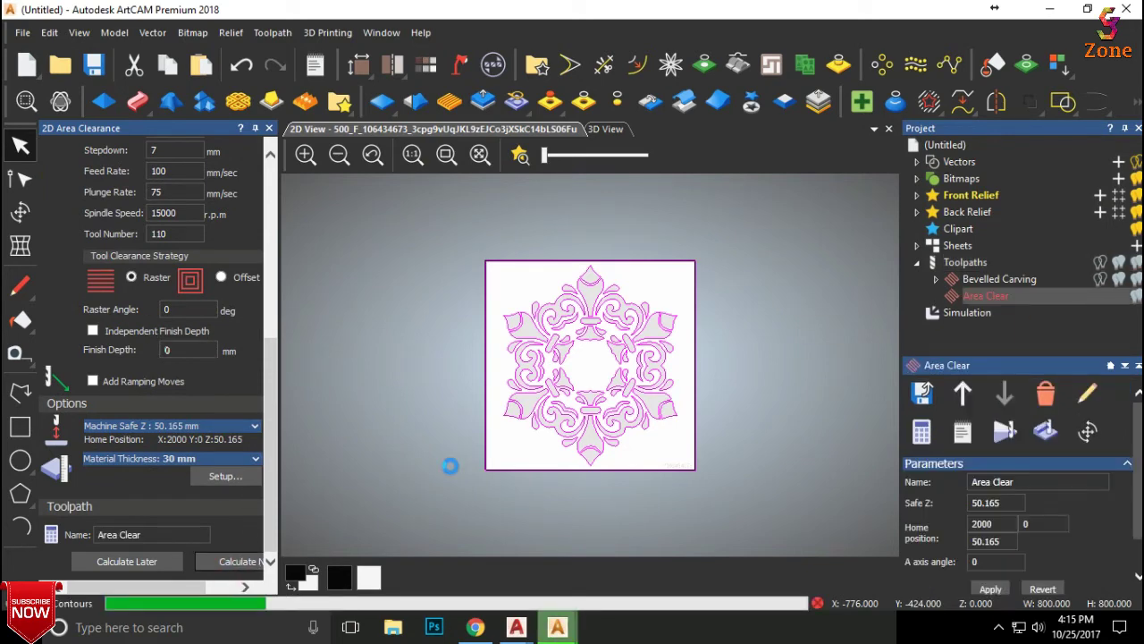
scroll(577, 304, up, 5)
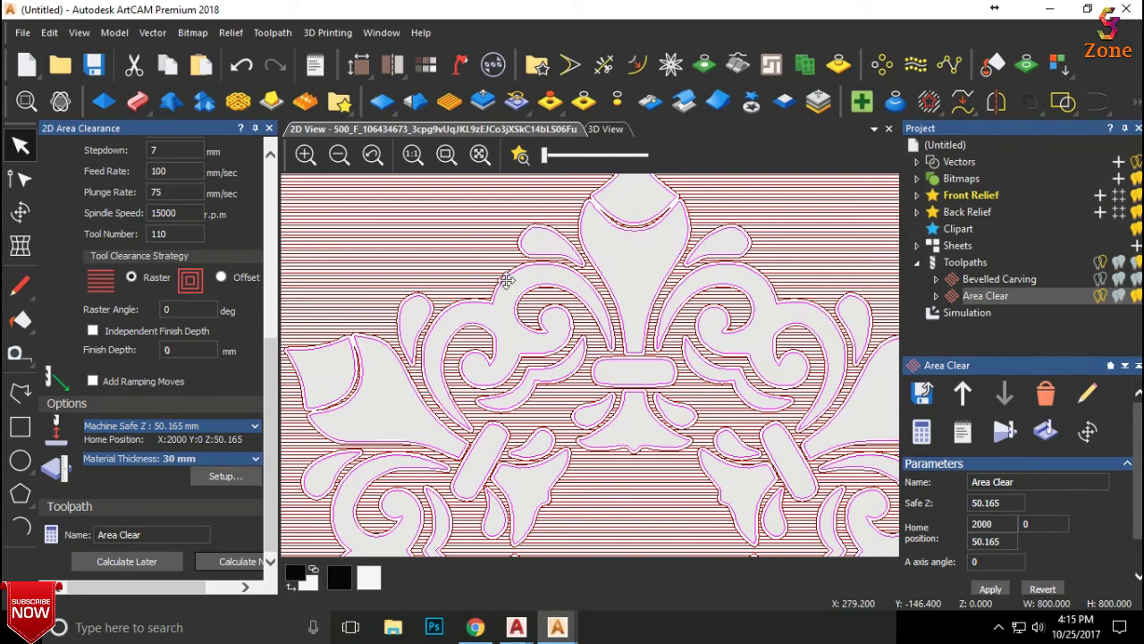
scroll(613, 427, down, 5)
scroll(582, 426, up, 4)
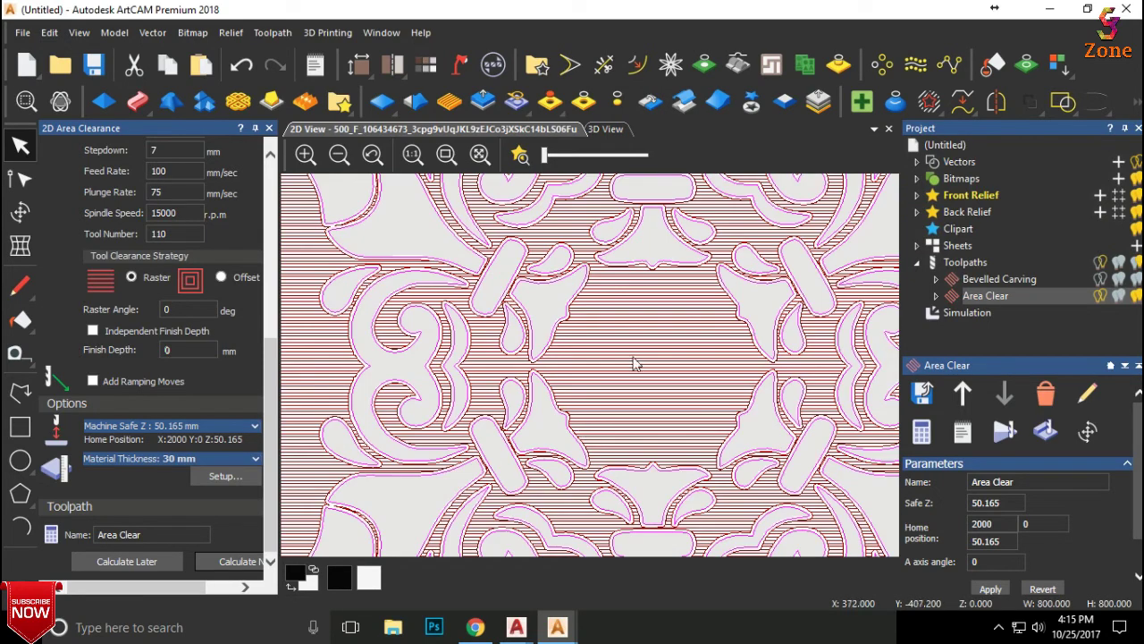
click(269, 127)
scroll(447, 325, down, 3)
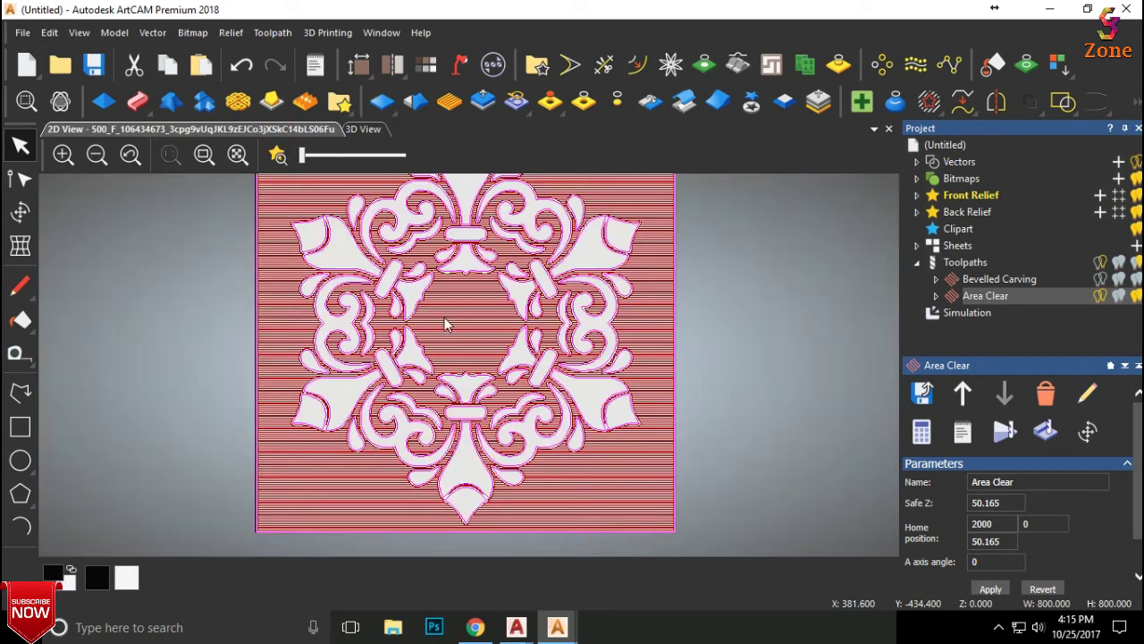
Simulate the Area Clear toolpath through to the end at maximum speed and inspect the cleared background around the ornament.
click(1045, 431)
click(385, 249)
click(456, 256)
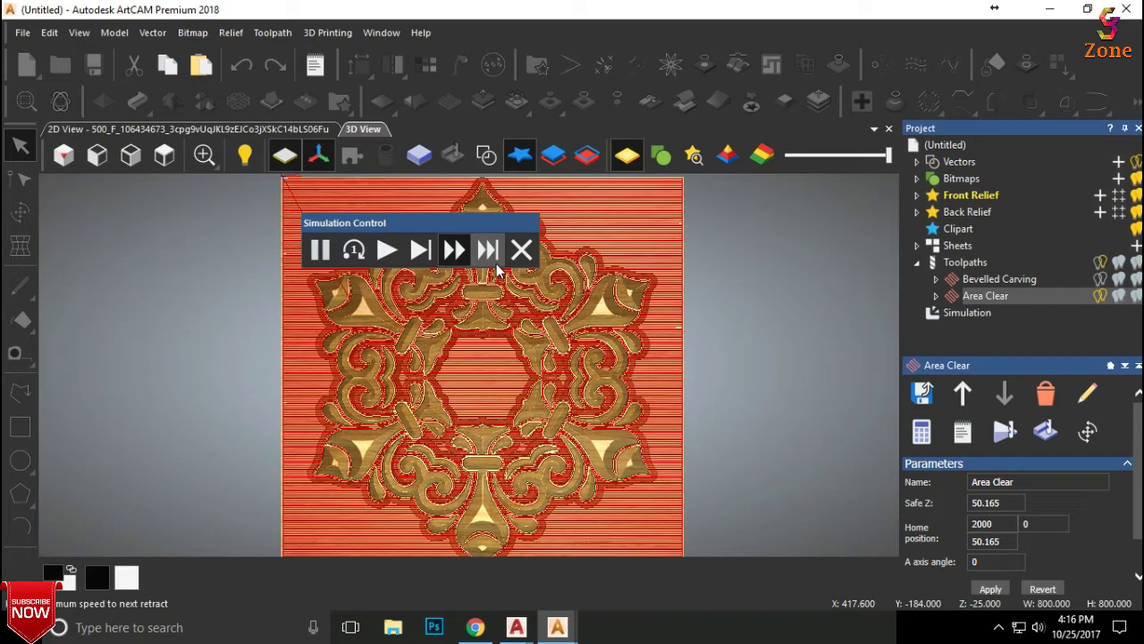
click(489, 252)
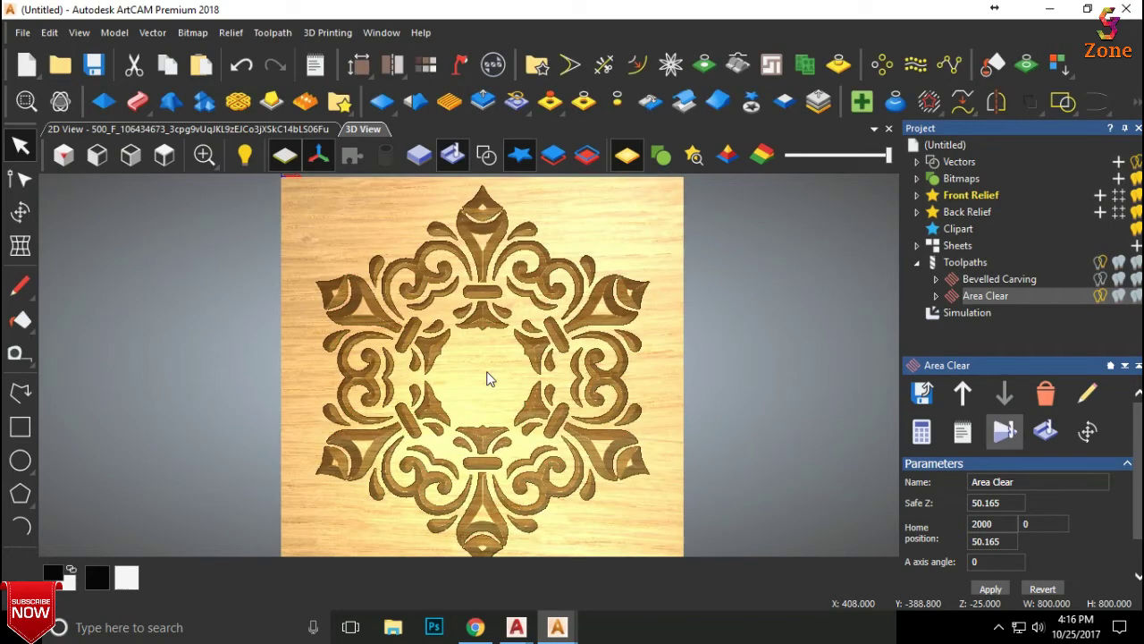
scroll(487, 374, up, 3)
scroll(480, 370, down, 2)
drag(511, 327, 465, 348)
scroll(465, 348, up, 3)
drag(564, 371, 581, 310)
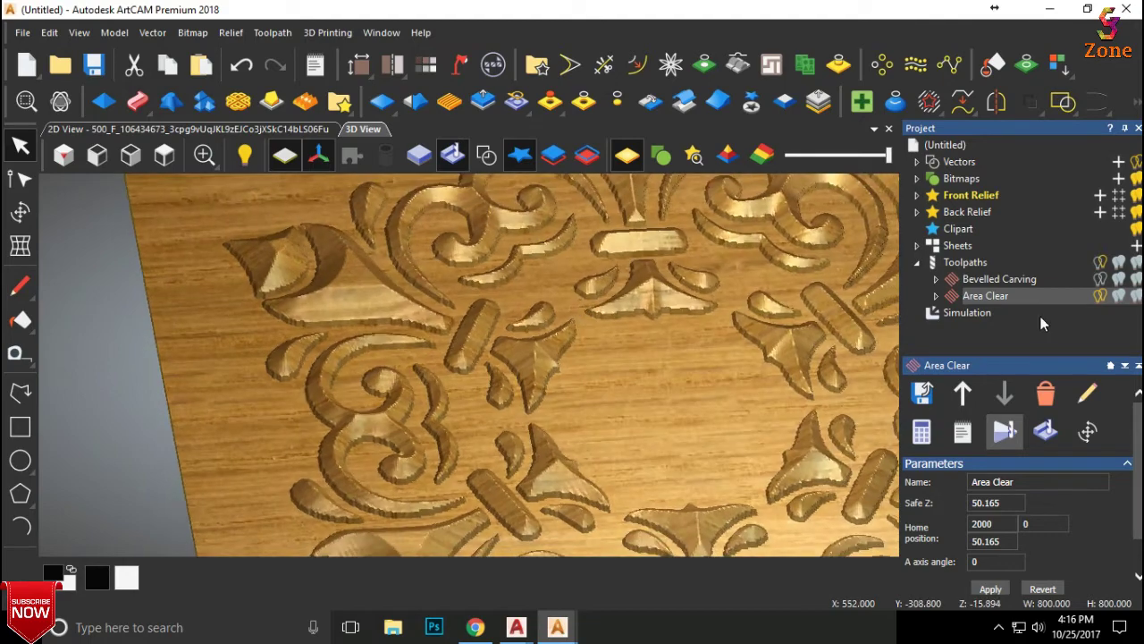
Reopen the Bevelled Carving toolpath's settings for editing.
right_click(1012, 274)
click(867, 281)
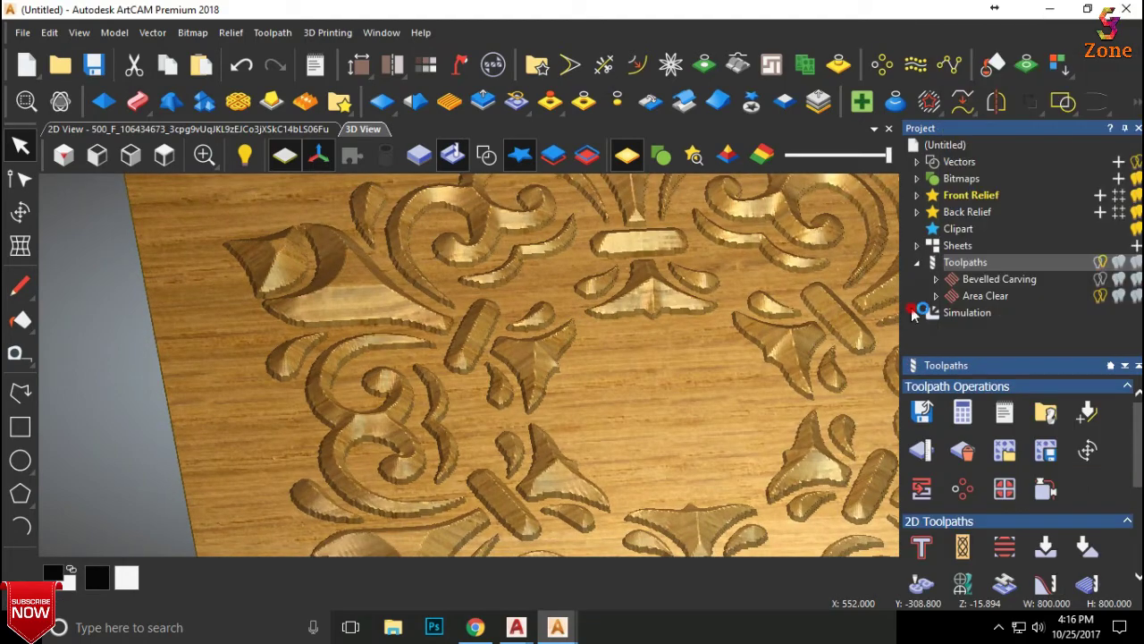
click(974, 280)
right_click(974, 280)
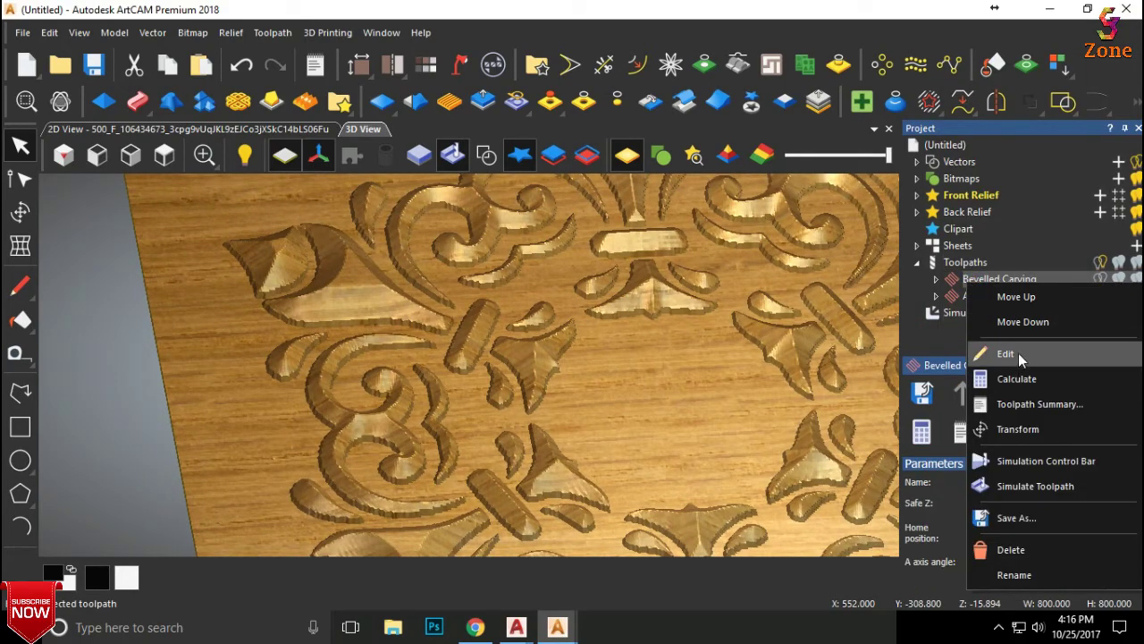
click(1023, 351)
Examine the straight walls and bevels of the simulated ornament against the bevel carving's wall height and finish depth.
drag(357, 201, 778, 368)
scroll(778, 369, up, 5)
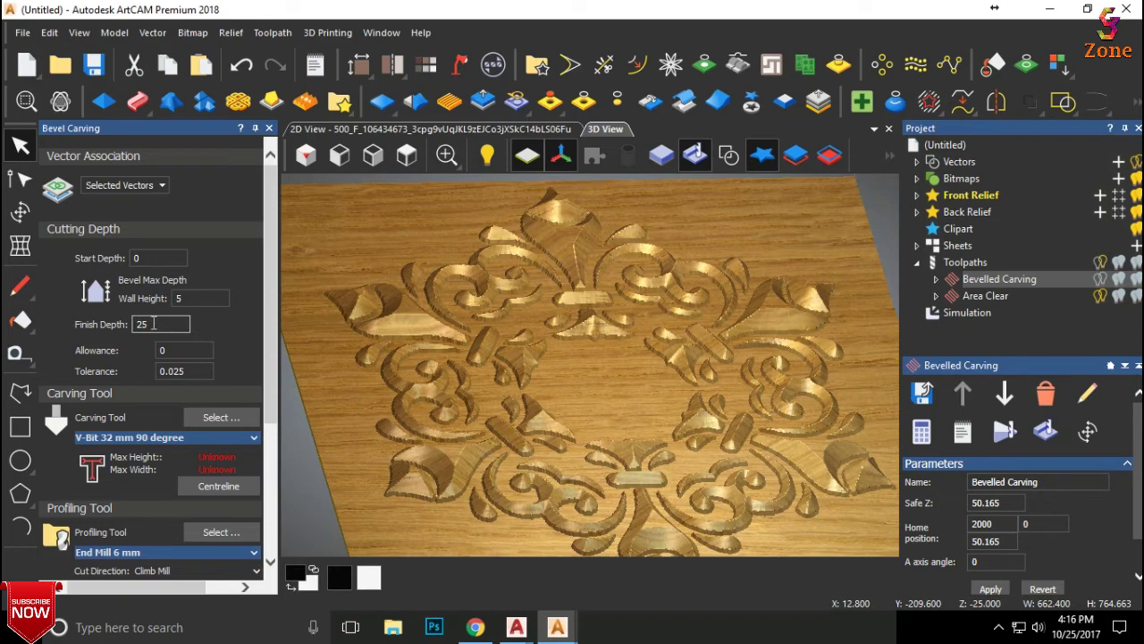
scroll(355, 328, up, 5)
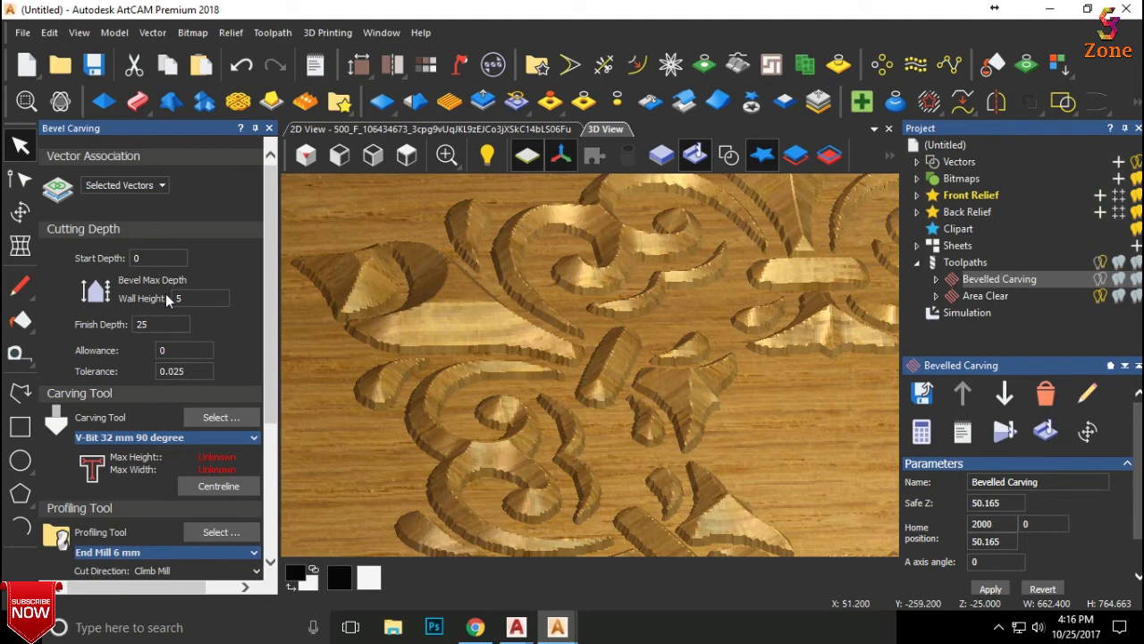
scroll(378, 341, up, 3)
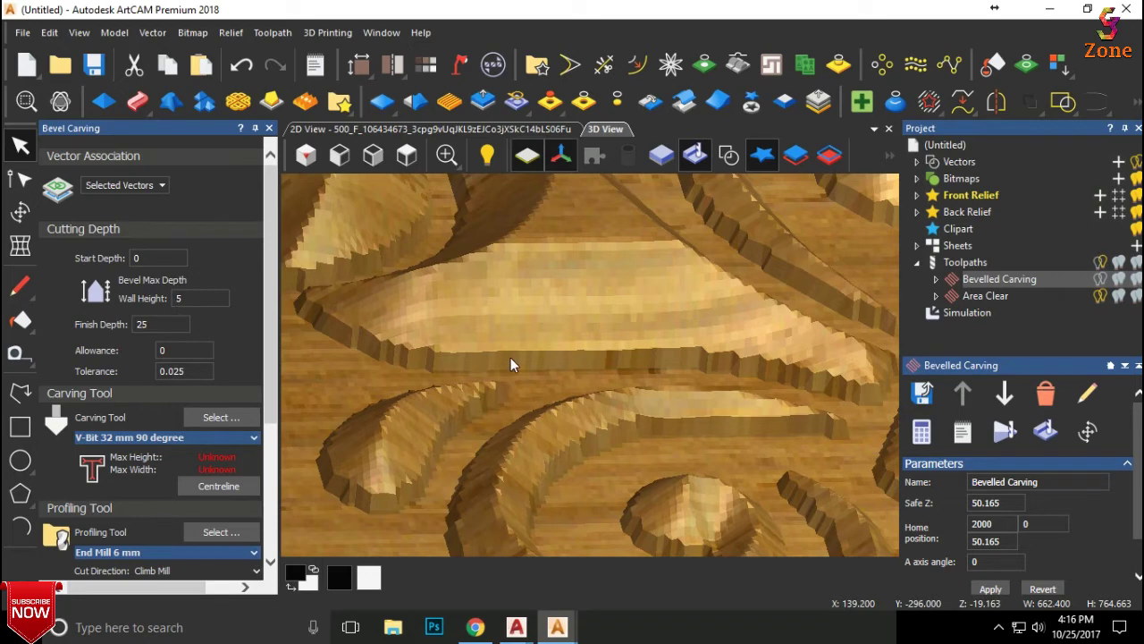
scroll(511, 358, down, 2)
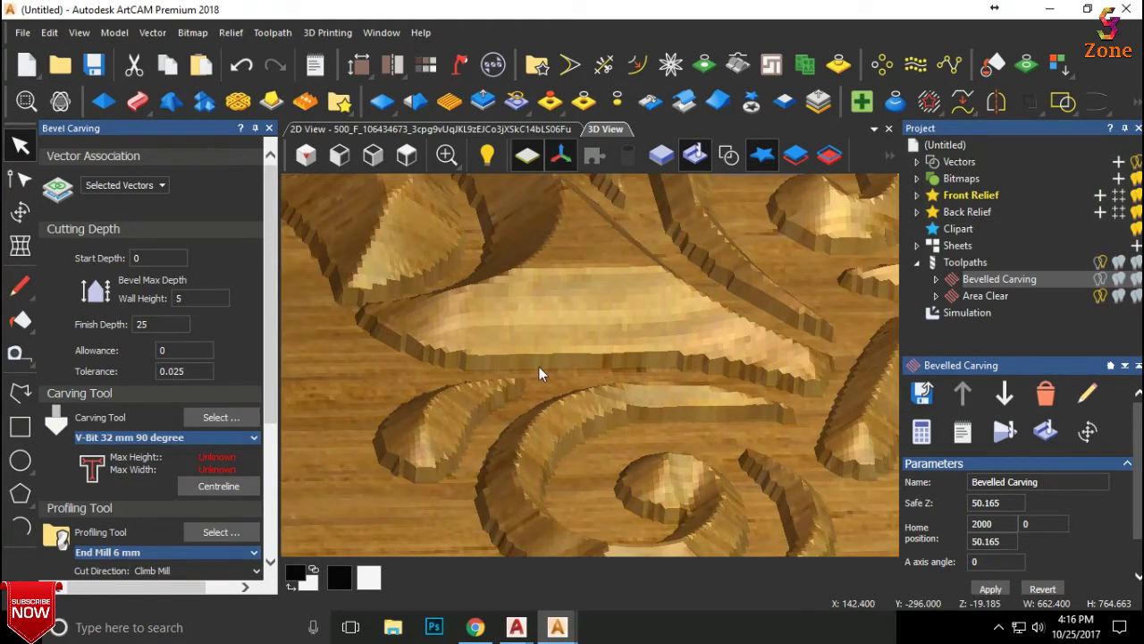
scroll(539, 369, down, 3)
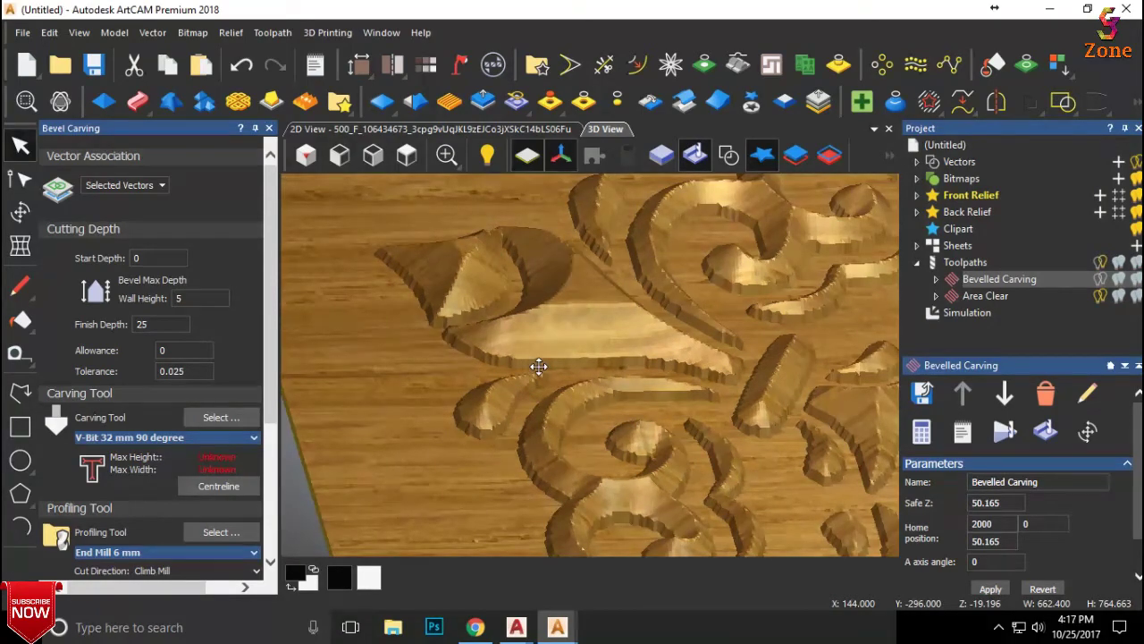
scroll(538, 366, up, 2)
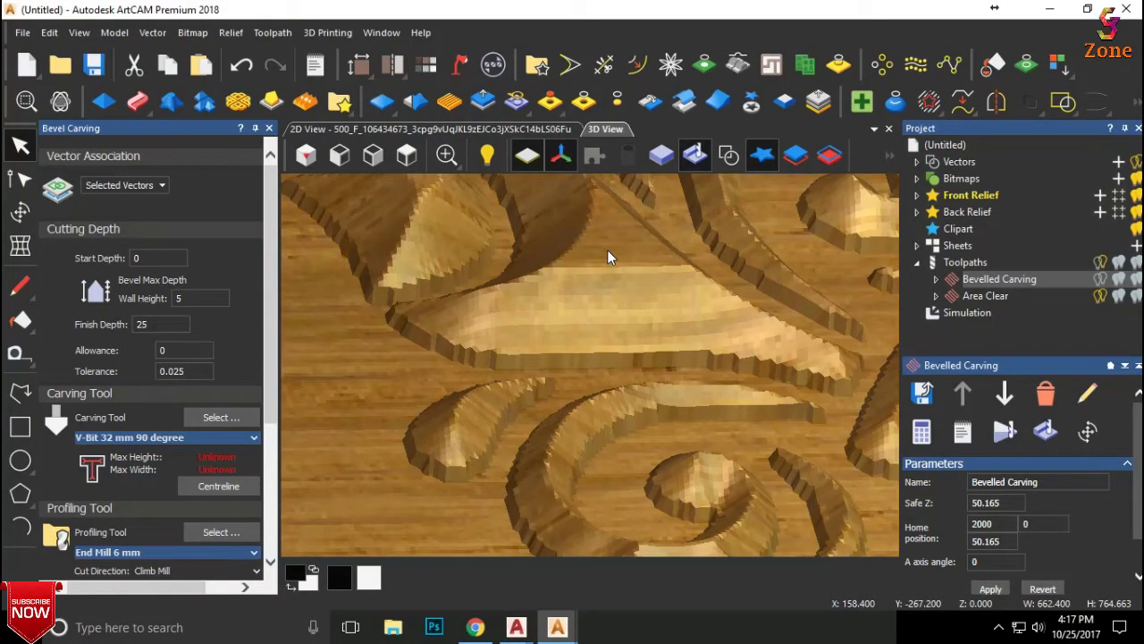
scroll(607, 250, down, 5)
scroll(622, 458, up, 3)
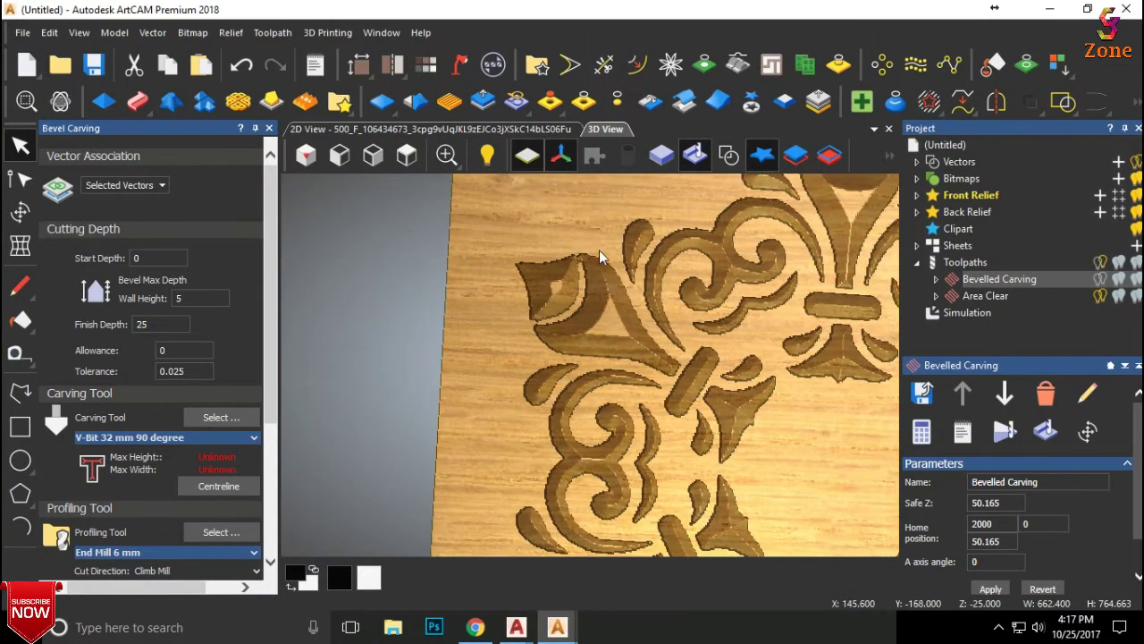
scroll(620, 309, up, 3)
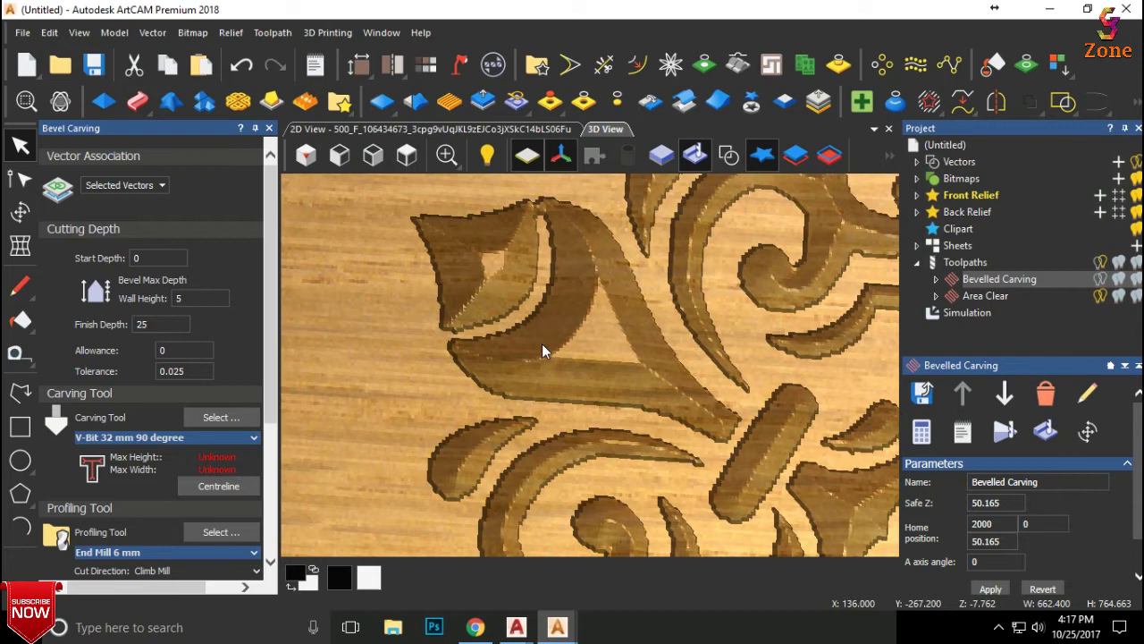
Calculate the carving tool's maximum centreline height and width, and review the whole ornament at an angle and from above.
click(225, 487)
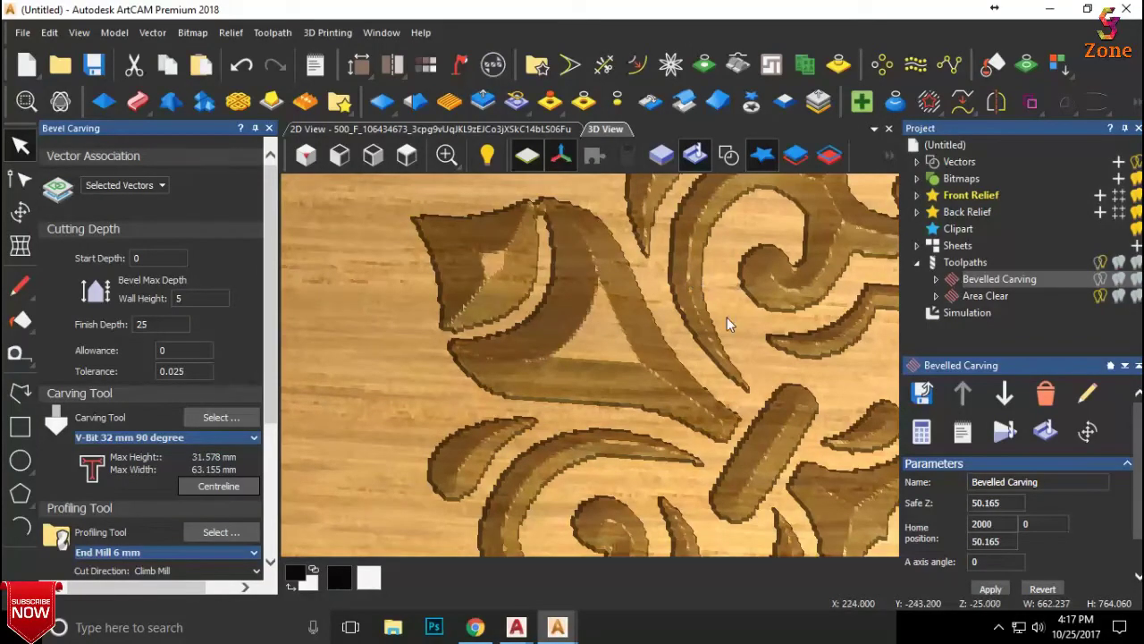
scroll(668, 292, down, 3)
drag(674, 353, 724, 391)
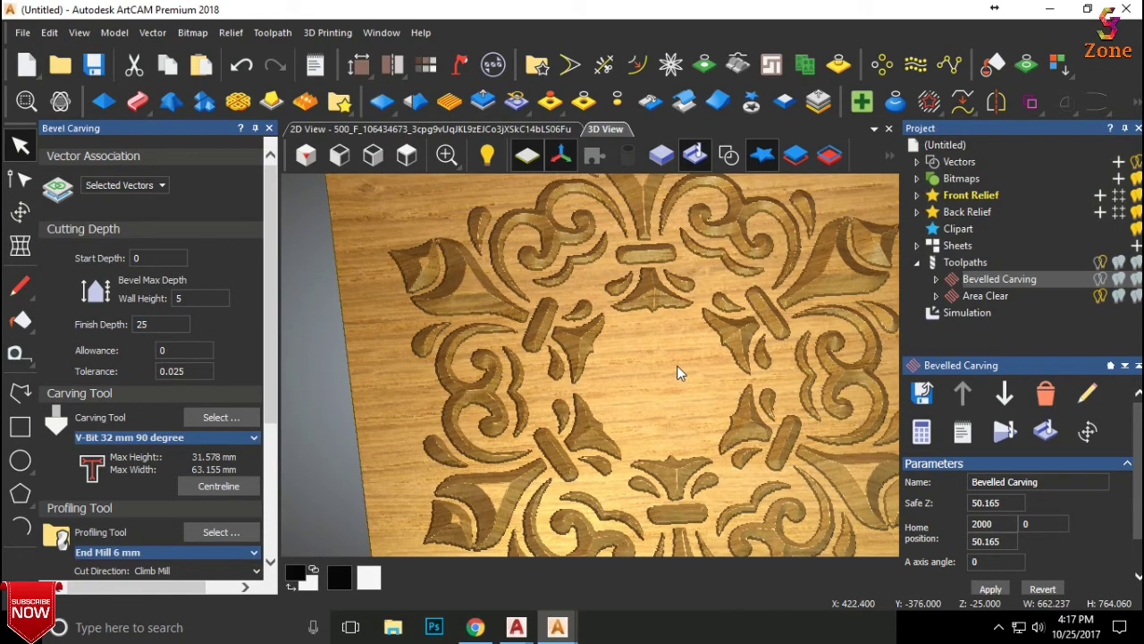
scroll(677, 368, down, 5)
scroll(626, 367, up, 3)
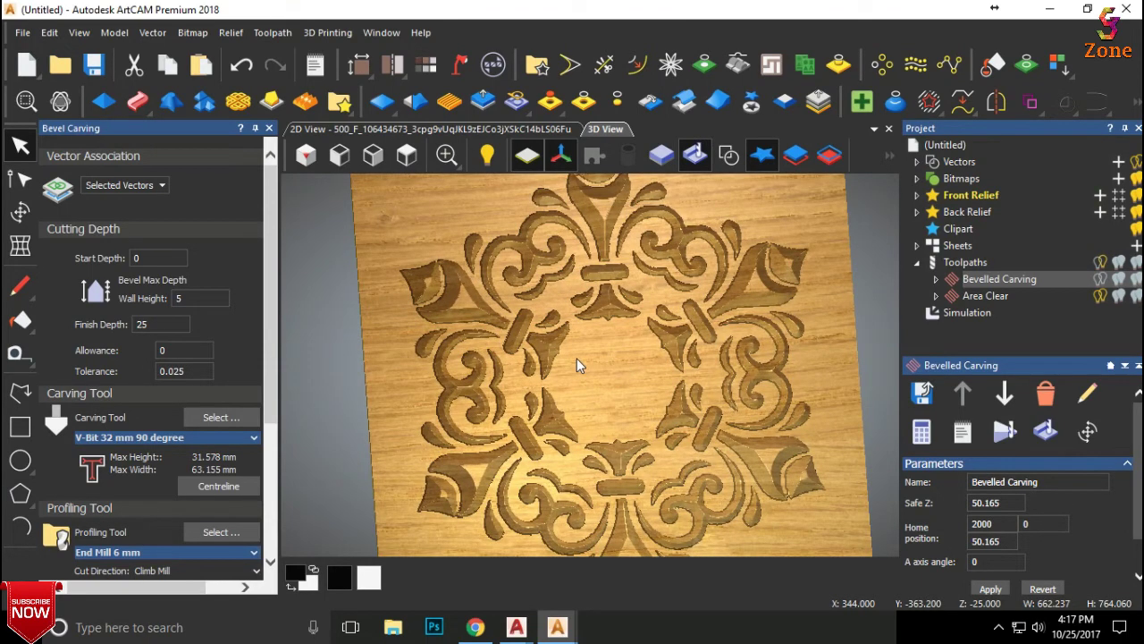
mouse_move(566, 355)
mouse_down()
mouse_move(578, 254)
mouse_move(562, 353)
mouse_up()
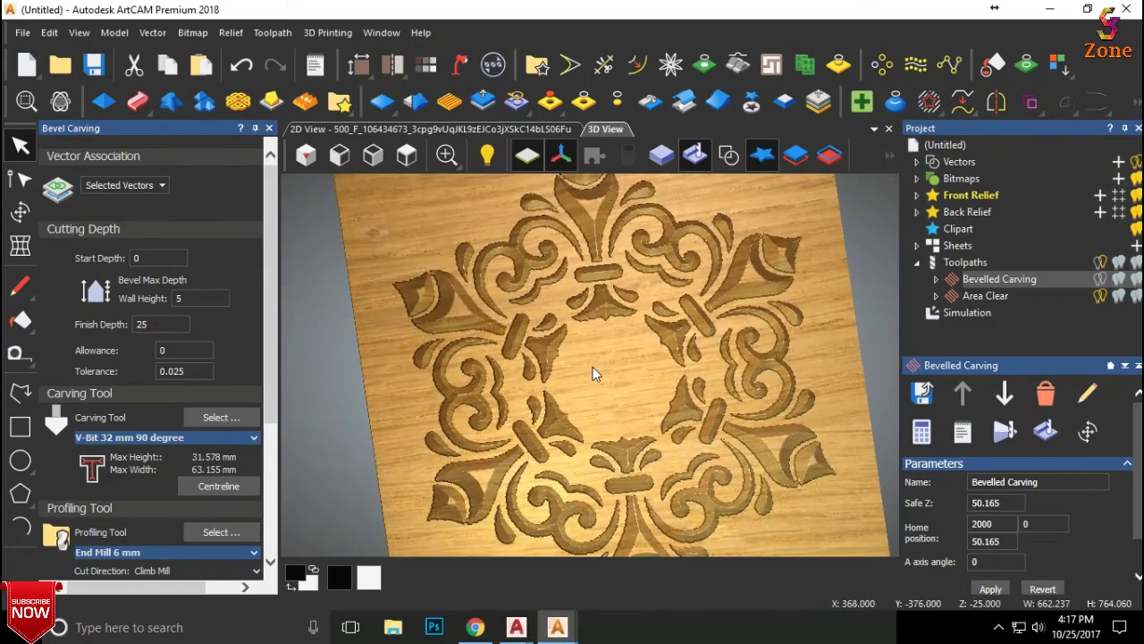
click(406, 156)
scroll(657, 327, up, 2)
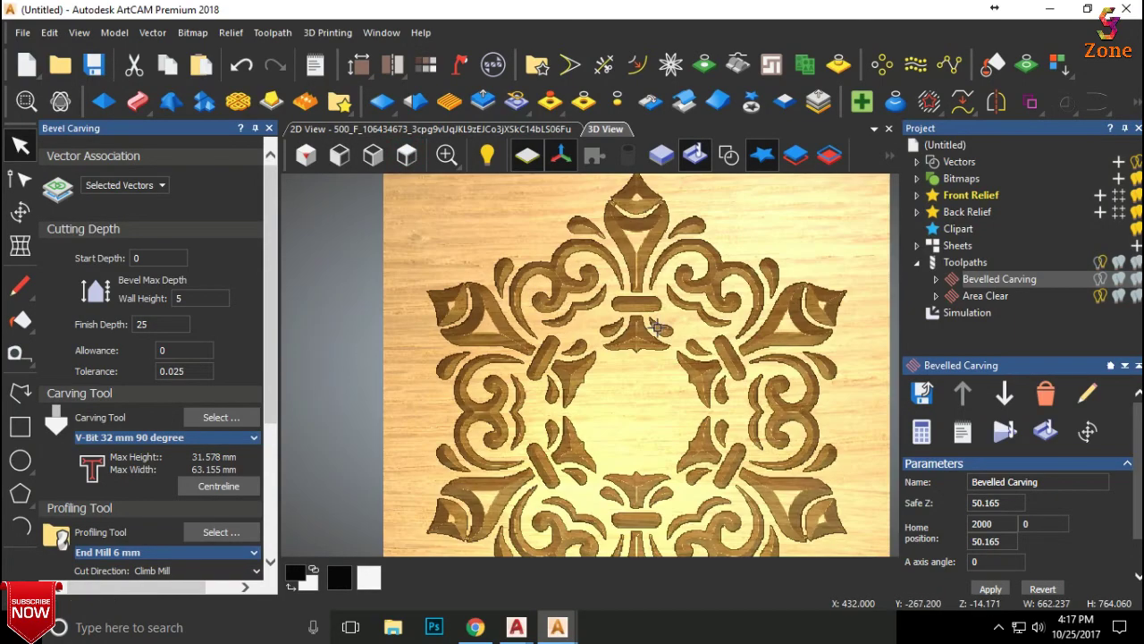
drag(650, 371, 680, 304)
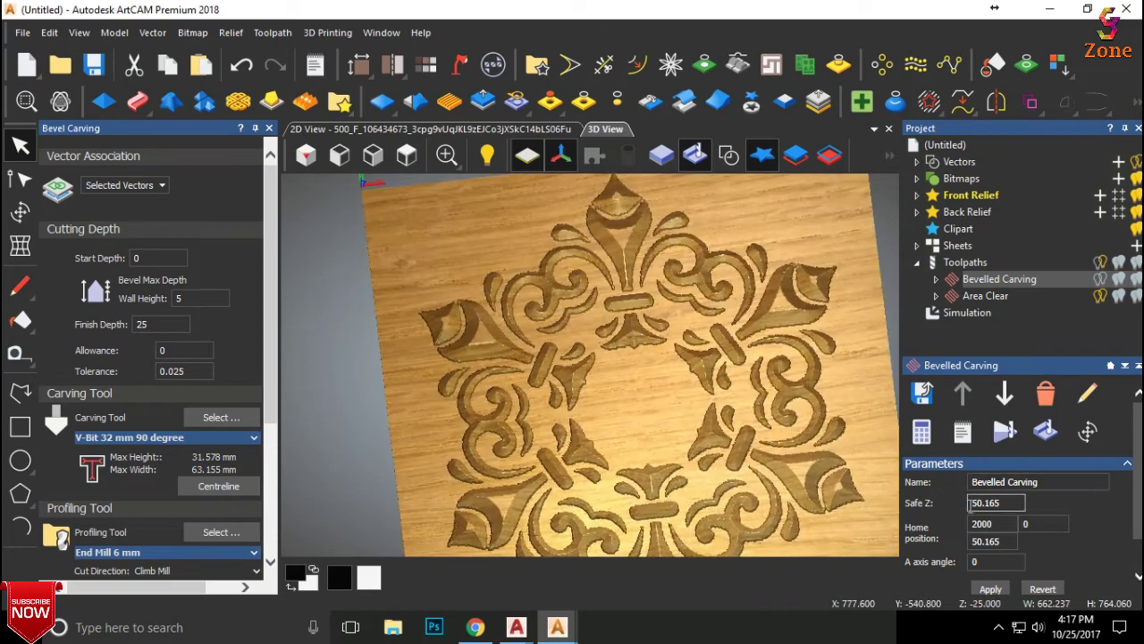
Try the Depth Colour rendering on the simulation and switch it off again.
click(970, 314)
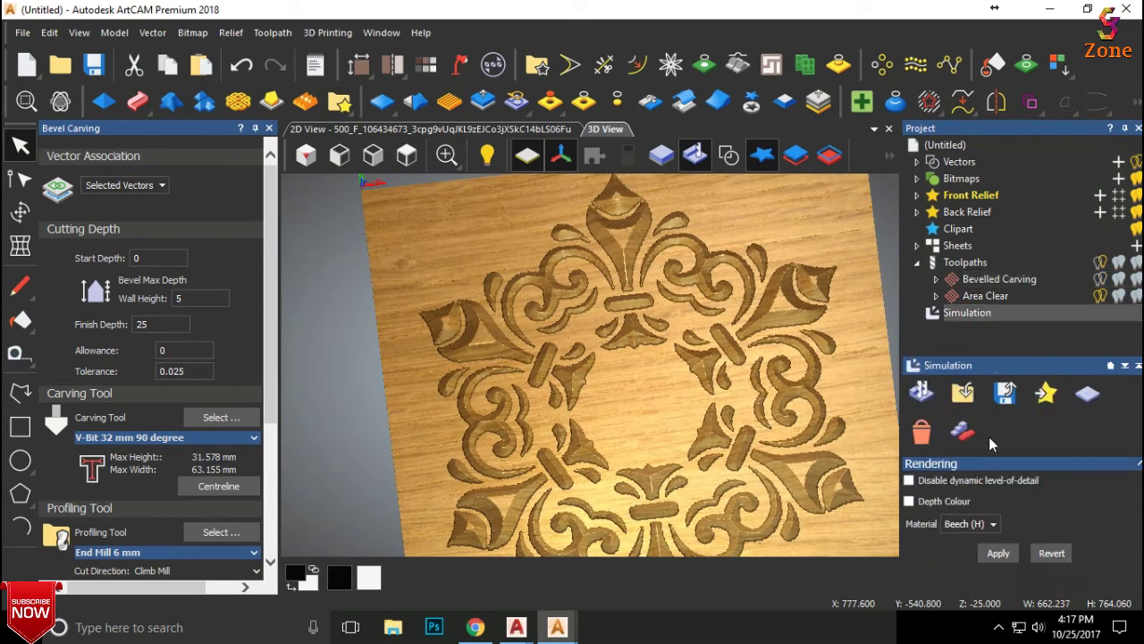
click(910, 501)
click(997, 553)
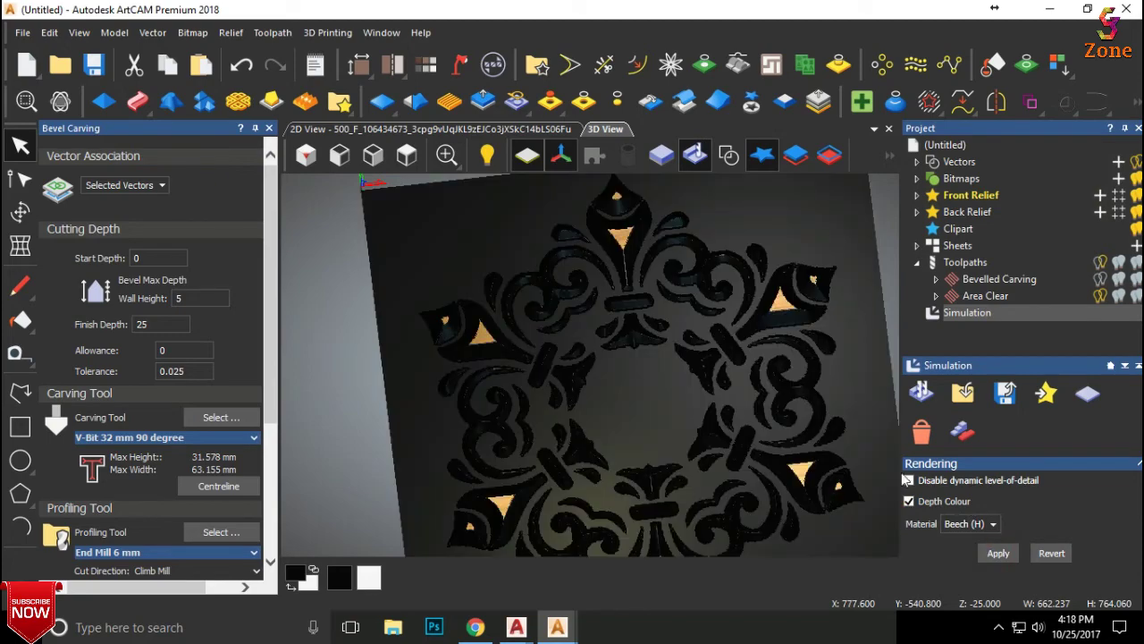
click(909, 501)
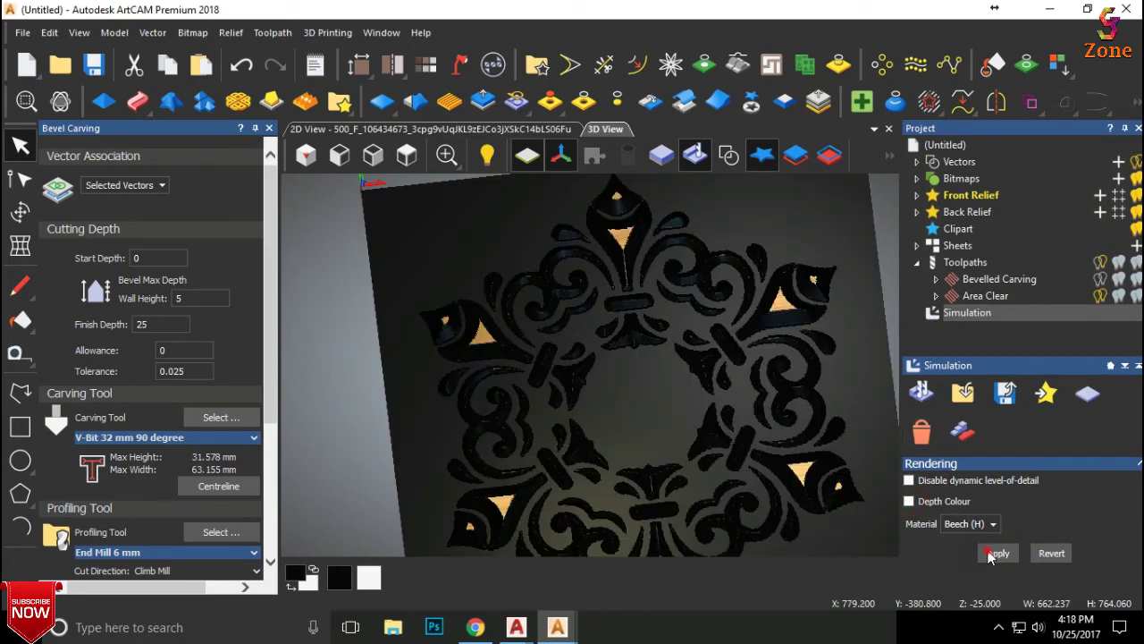
click(989, 553)
Examine the finished carving's bevelled leaves, scrolls and bars up close, and the complete panel from straight above.
scroll(681, 321, up, 3)
scroll(642, 404, up, 2)
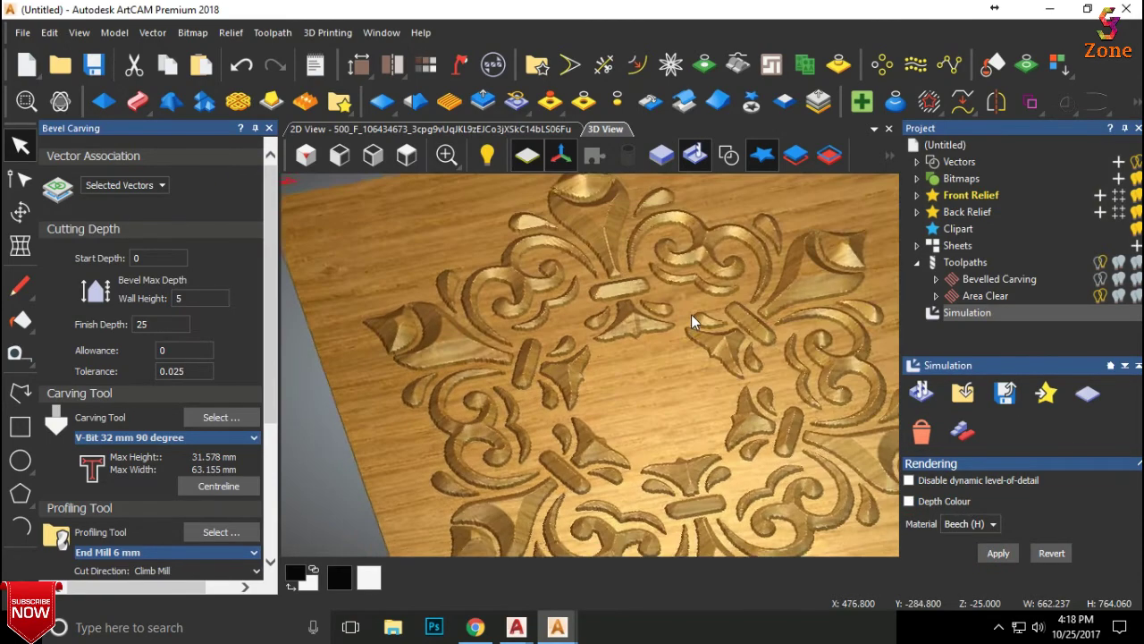
scroll(581, 367, up, 3)
scroll(639, 326, up, 3)
drag(682, 253, 563, 357)
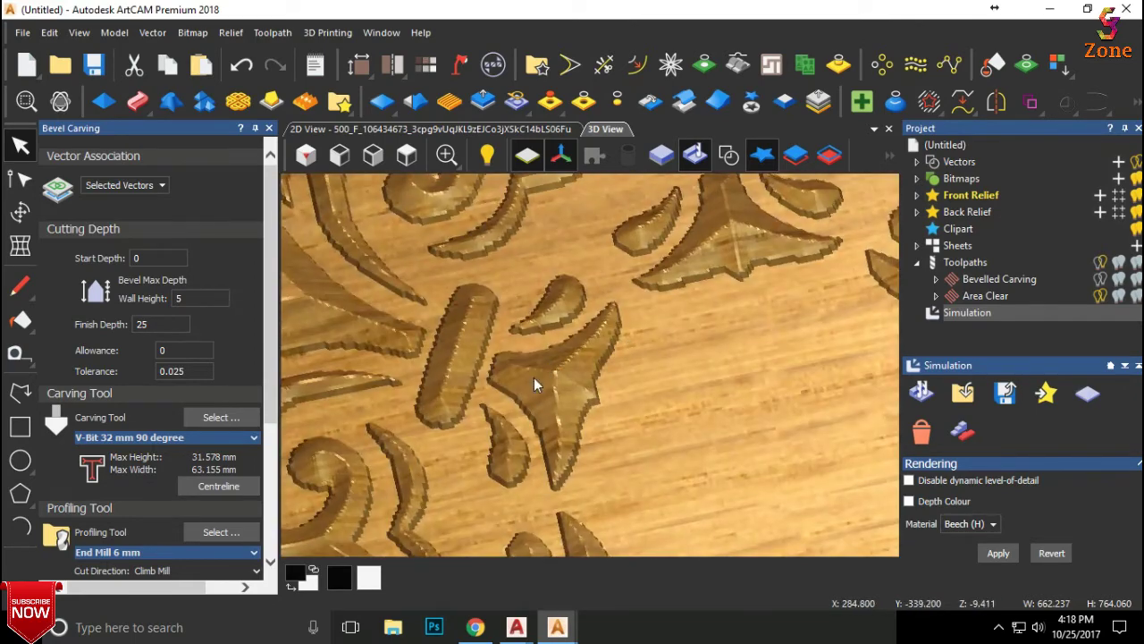
scroll(535, 384, up, 3)
scroll(564, 397, up, 3)
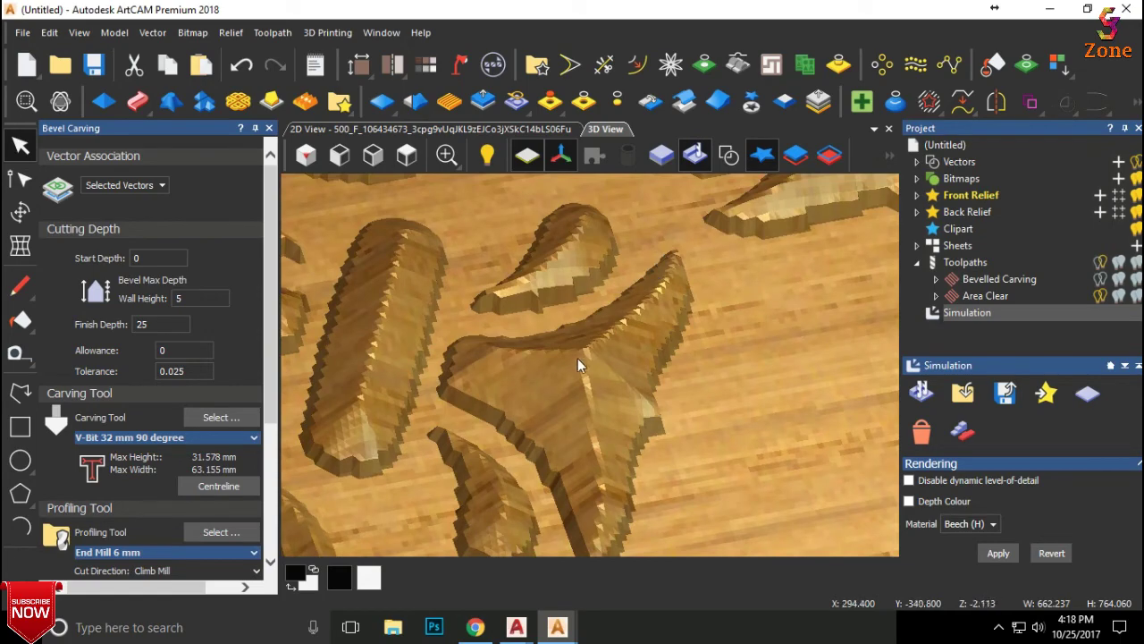
scroll(636, 309, down, 3)
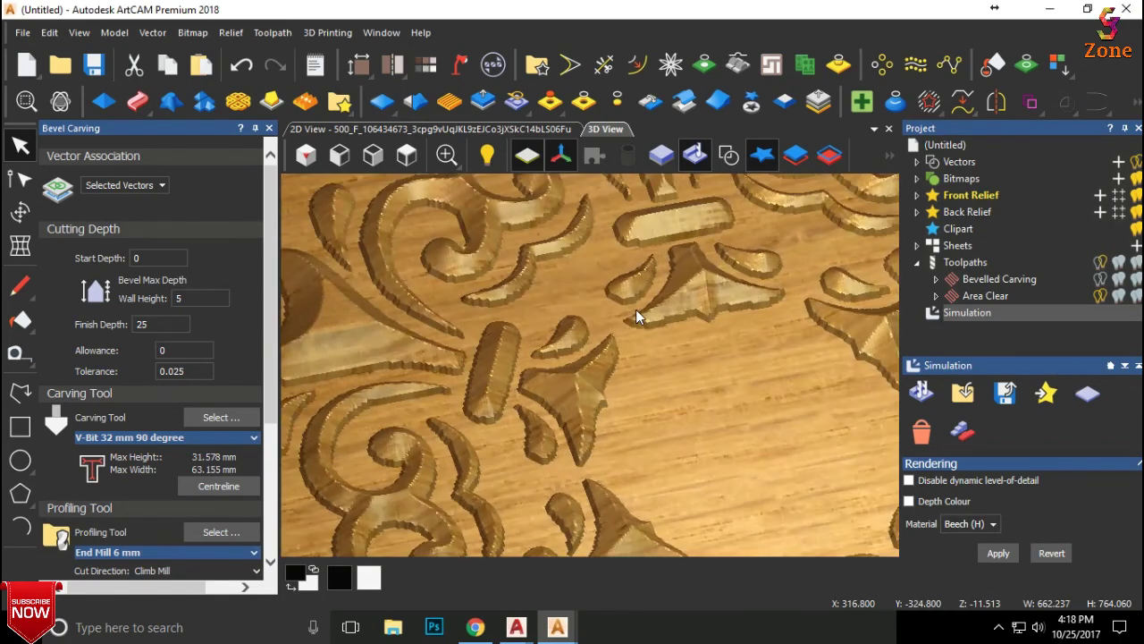
scroll(152, 358, down, 1)
scroll(345, 317, up, 3)
scroll(359, 323, up, 3)
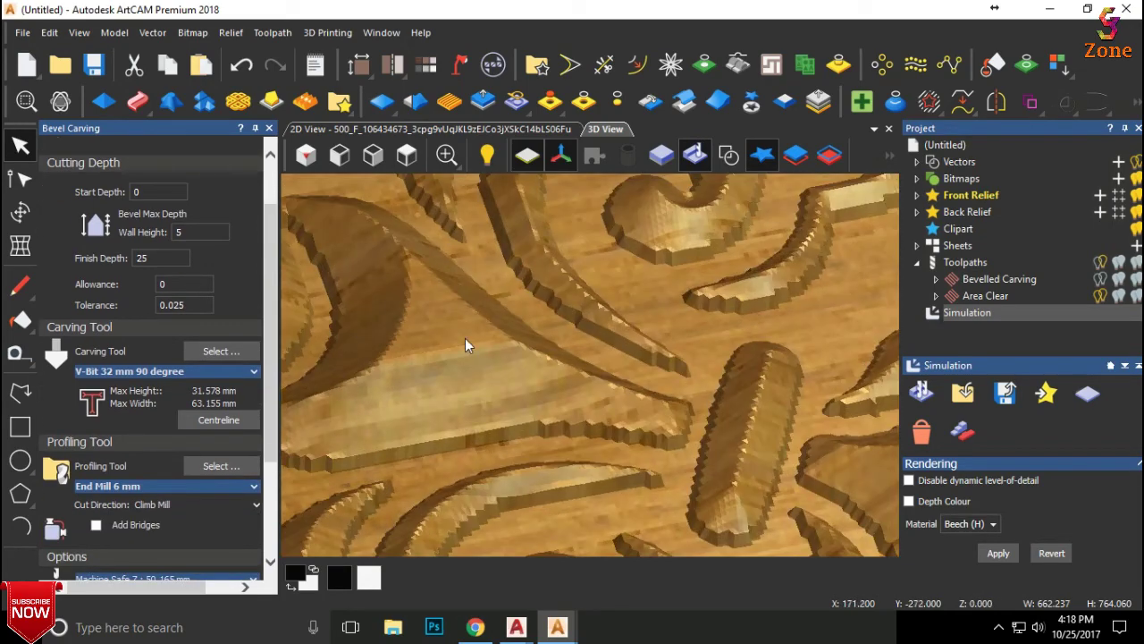
scroll(742, 406, down, 5)
scroll(738, 398, up, 8)
drag(735, 420, 613, 317)
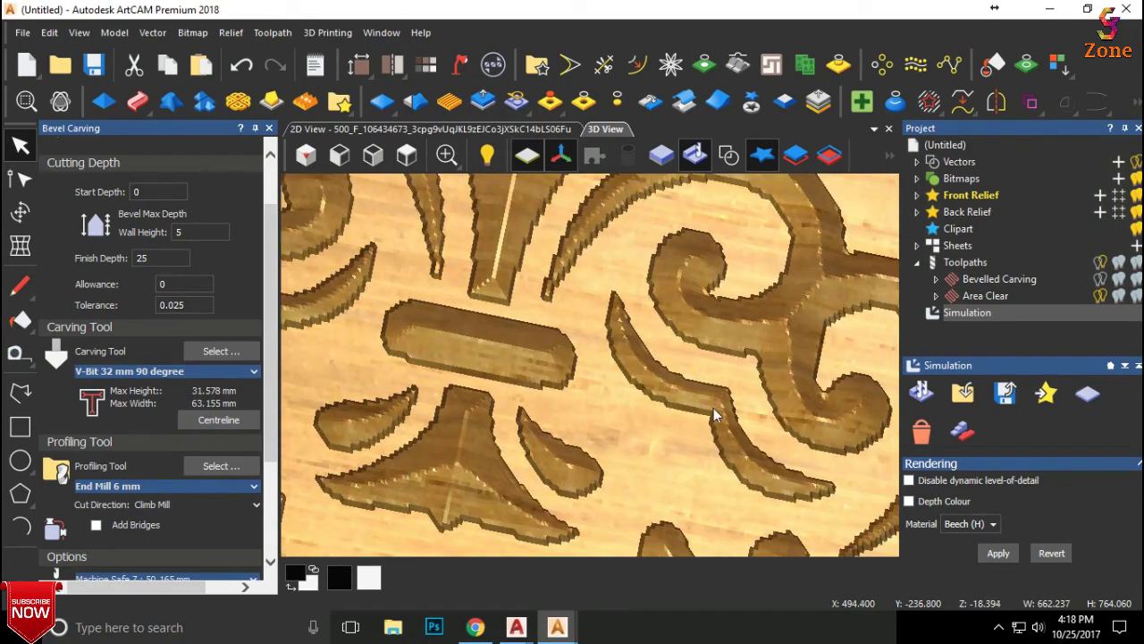
scroll(692, 423, down, 6)
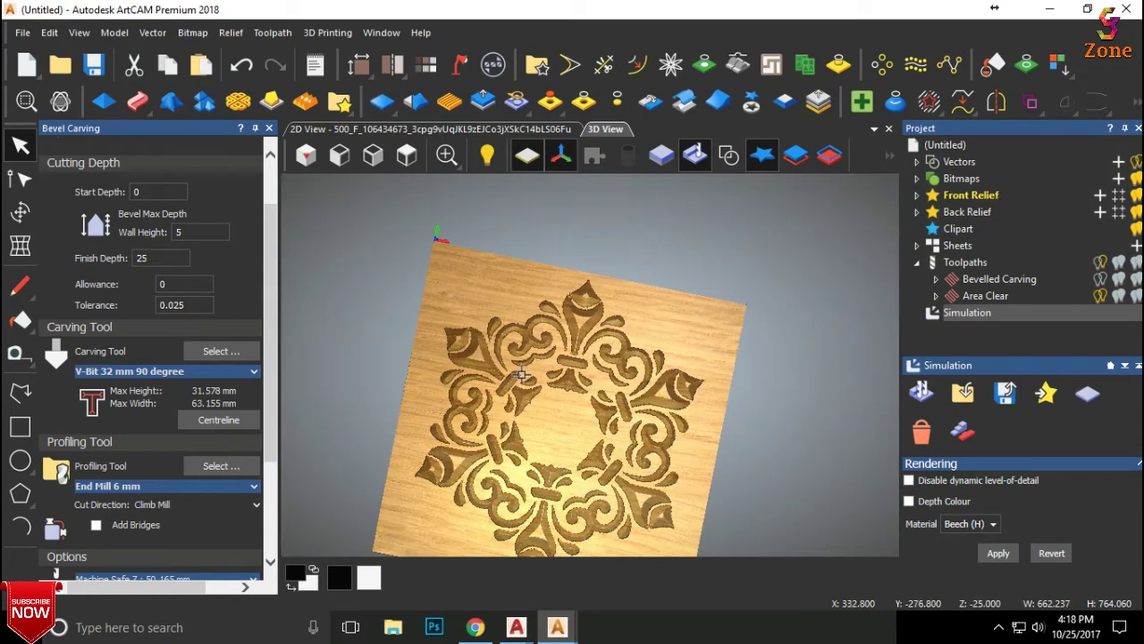
drag(638, 404, 429, 277)
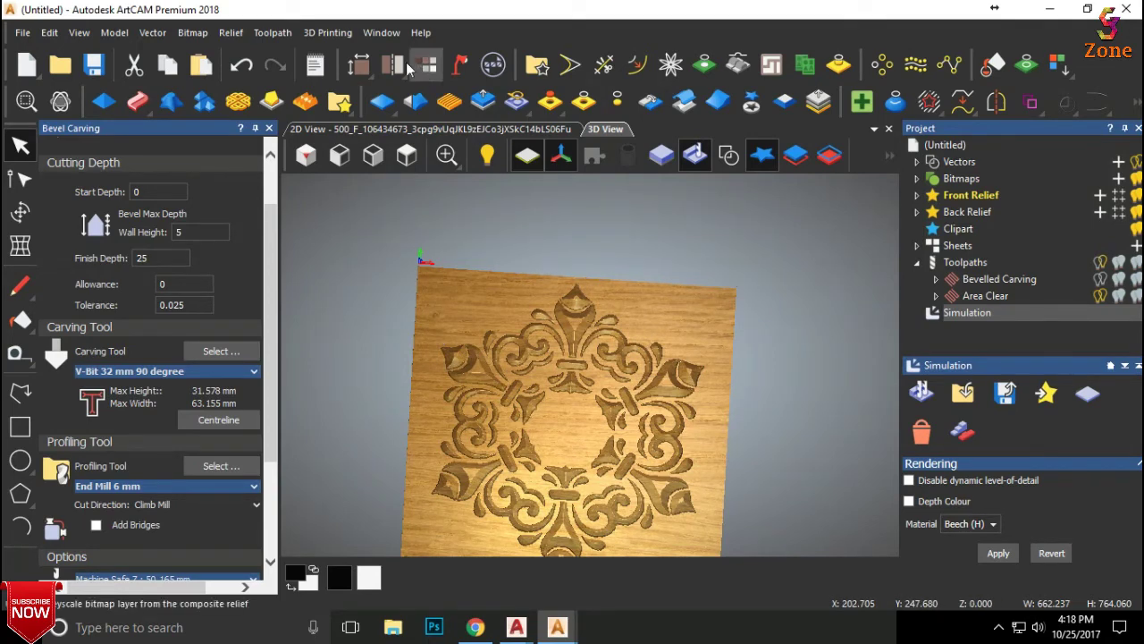
click(407, 155)
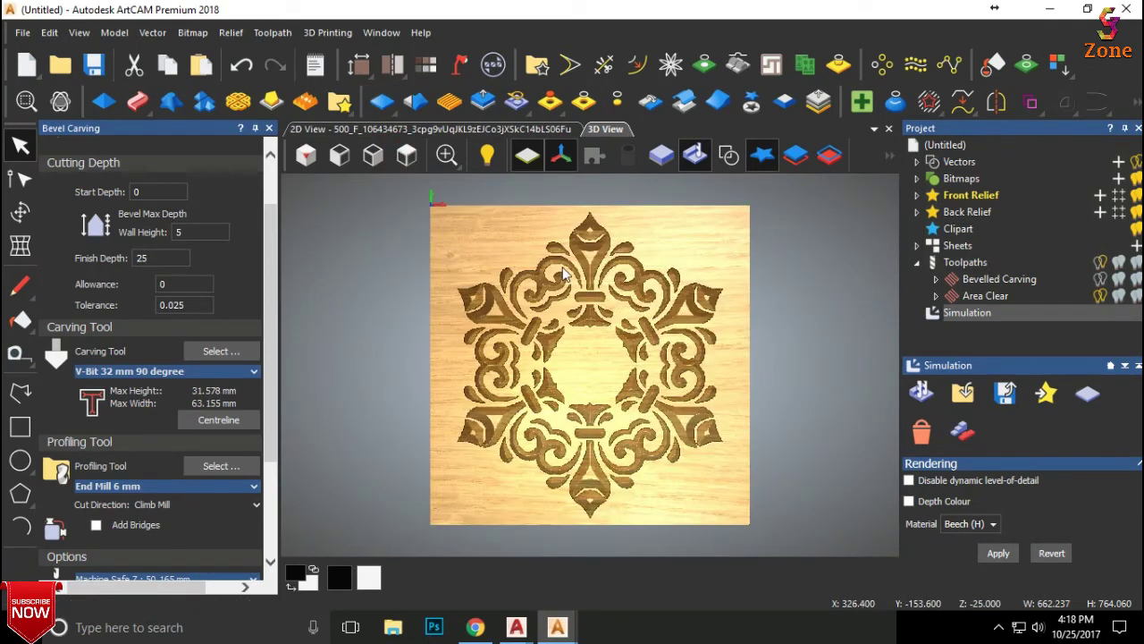